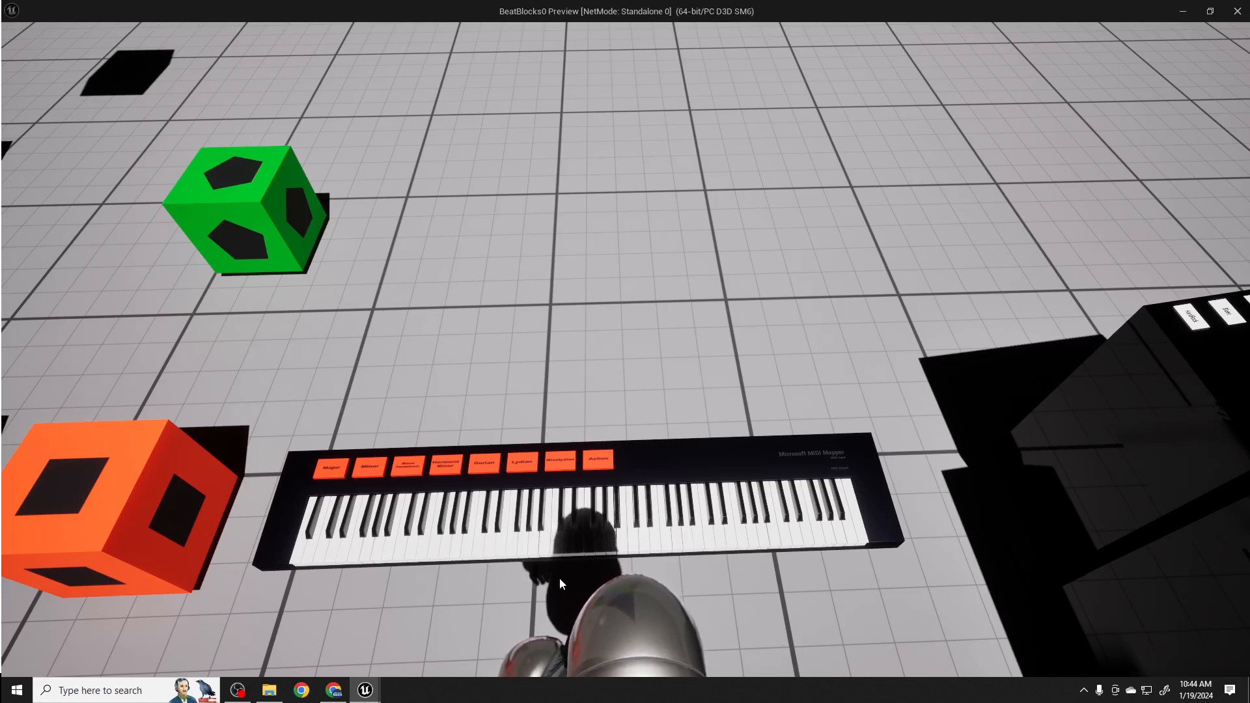
- Play several individual keys across the MIDI keyboard in the running preview to test how the notes sound
{"action": "left_click", "coordinate": [558, 542]}
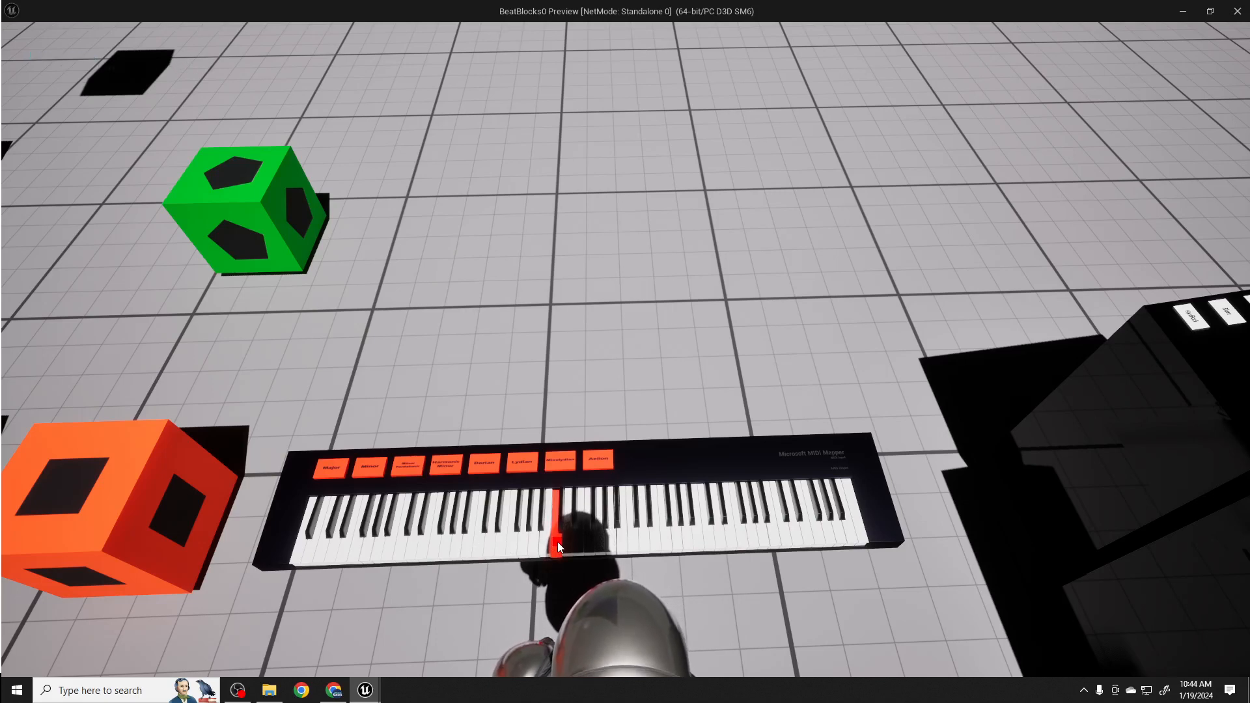
{"action": "left_click", "coordinate": [478, 542]}
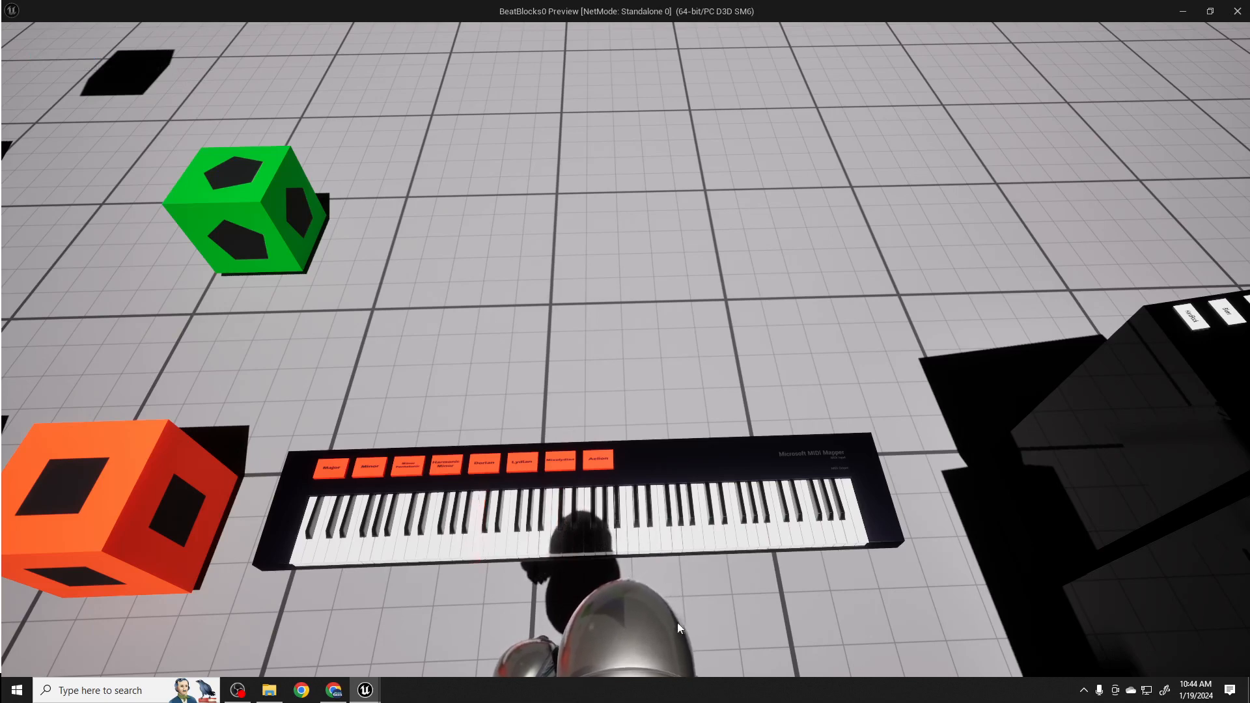
{"action": "left_click", "coordinate": [668, 534]}
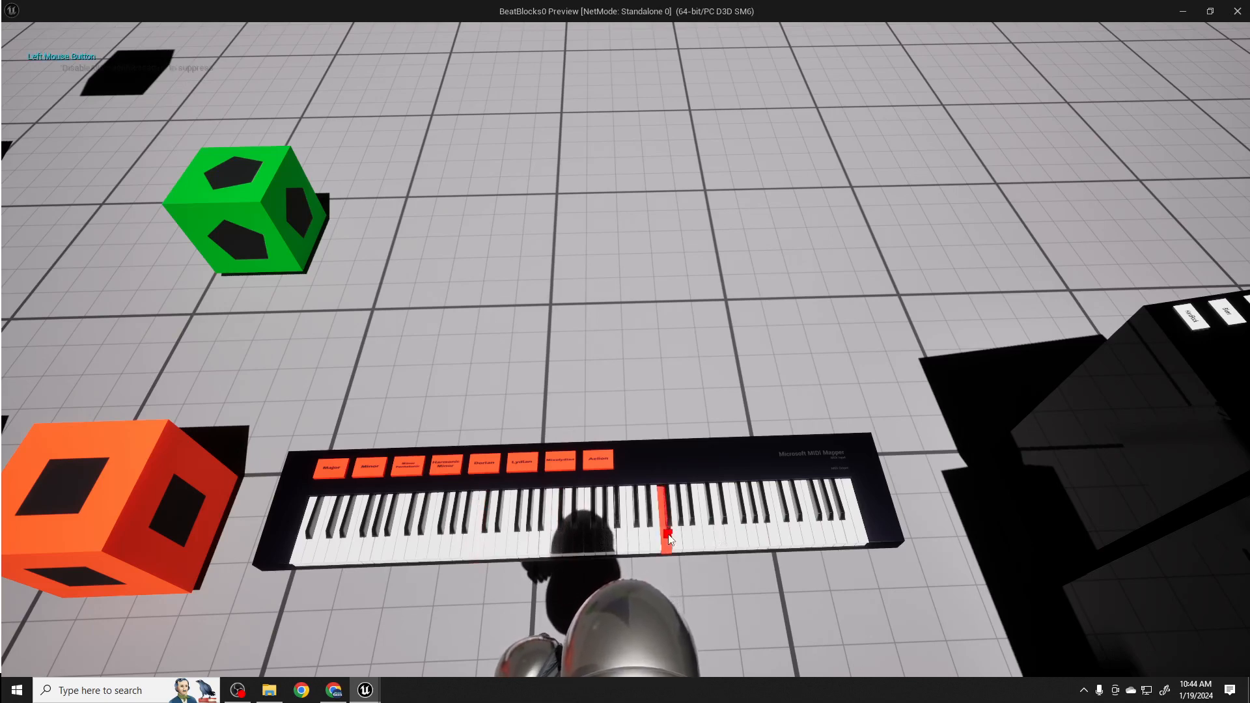
{"action": "left_click", "coordinate": [459, 539]}
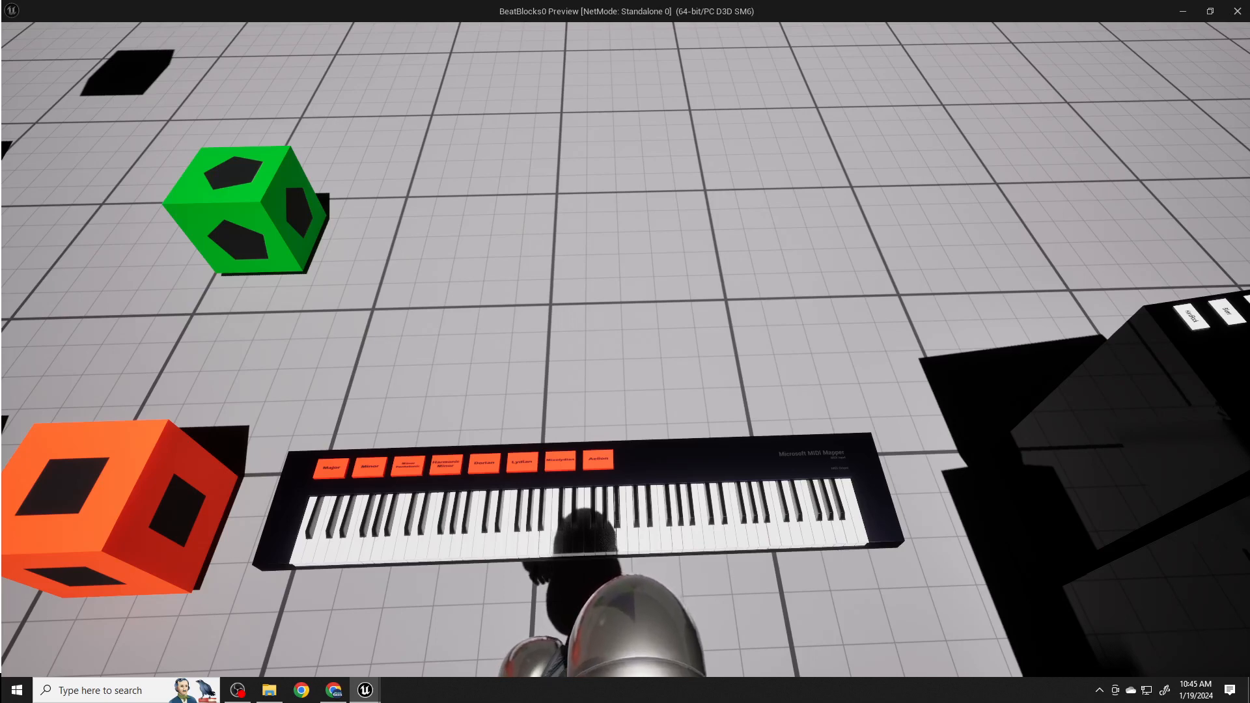
- Switch to Wavosaur, enlarge its window to full screen and load the PercOrgan C4.wav sample
{"action": "left_click", "coordinate": [1183, 14]}
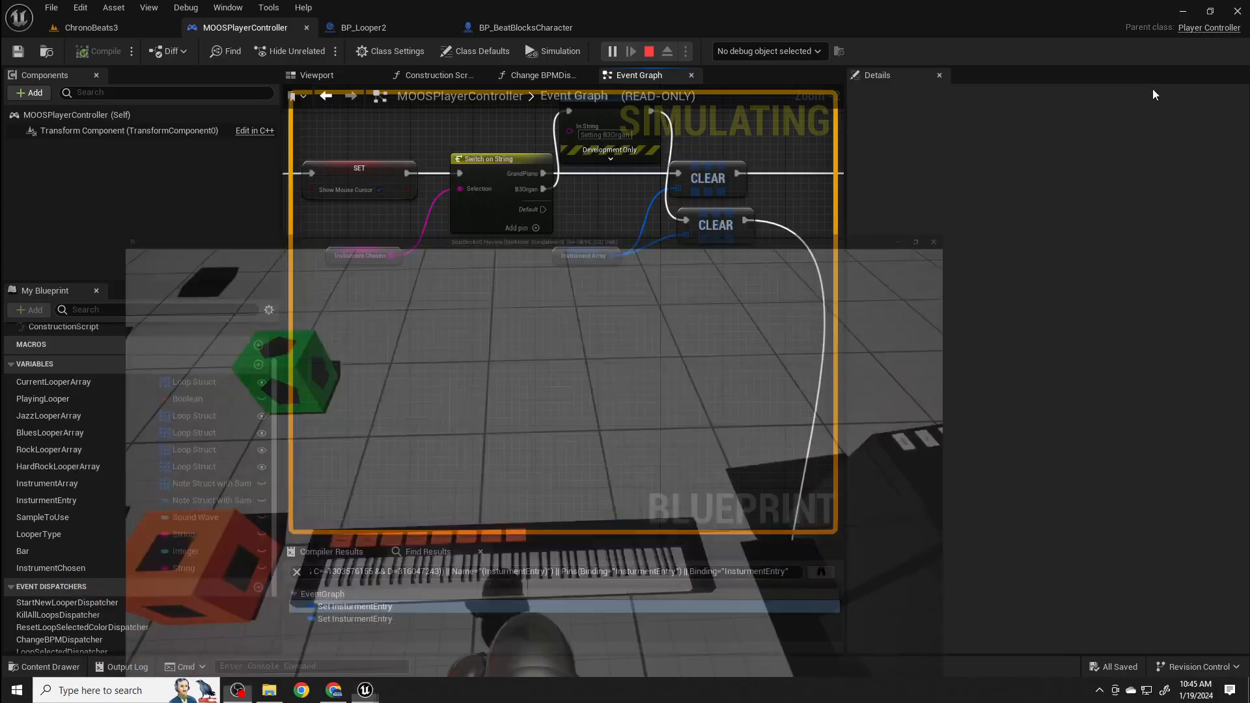
{"action": "left_click", "coordinate": [1184, 14]}
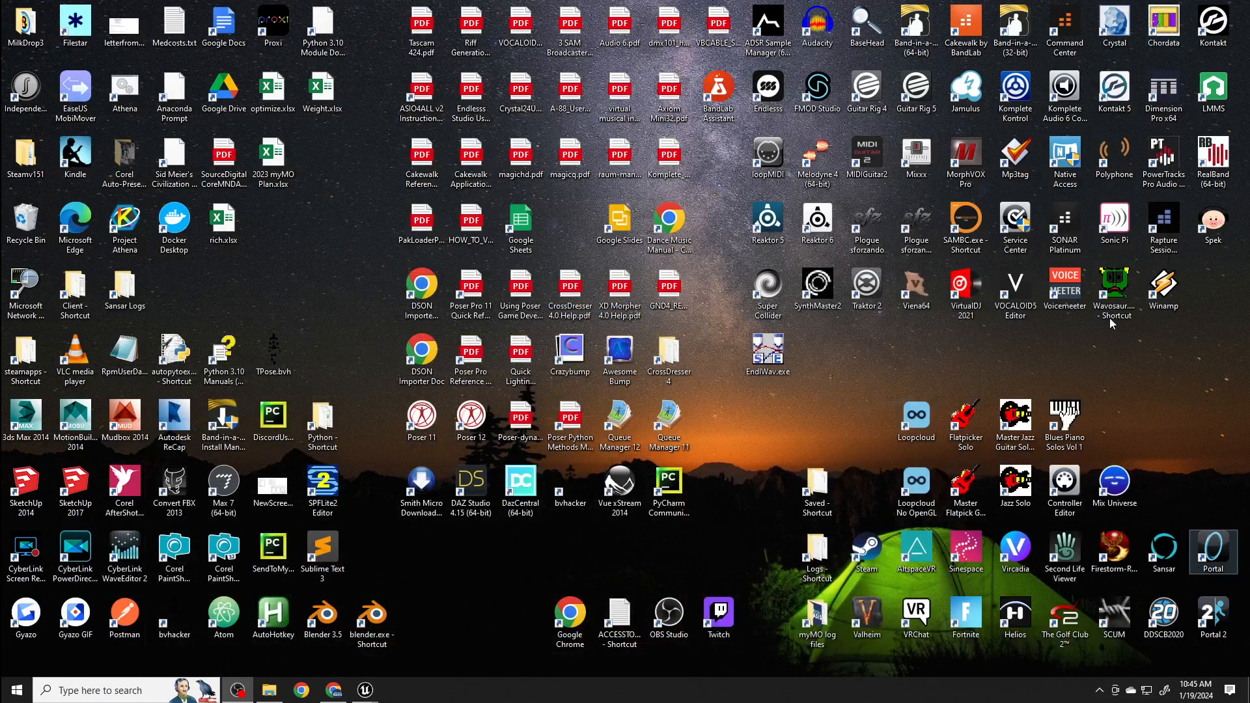
{"action": "double_click", "coordinate": [1113, 297]}
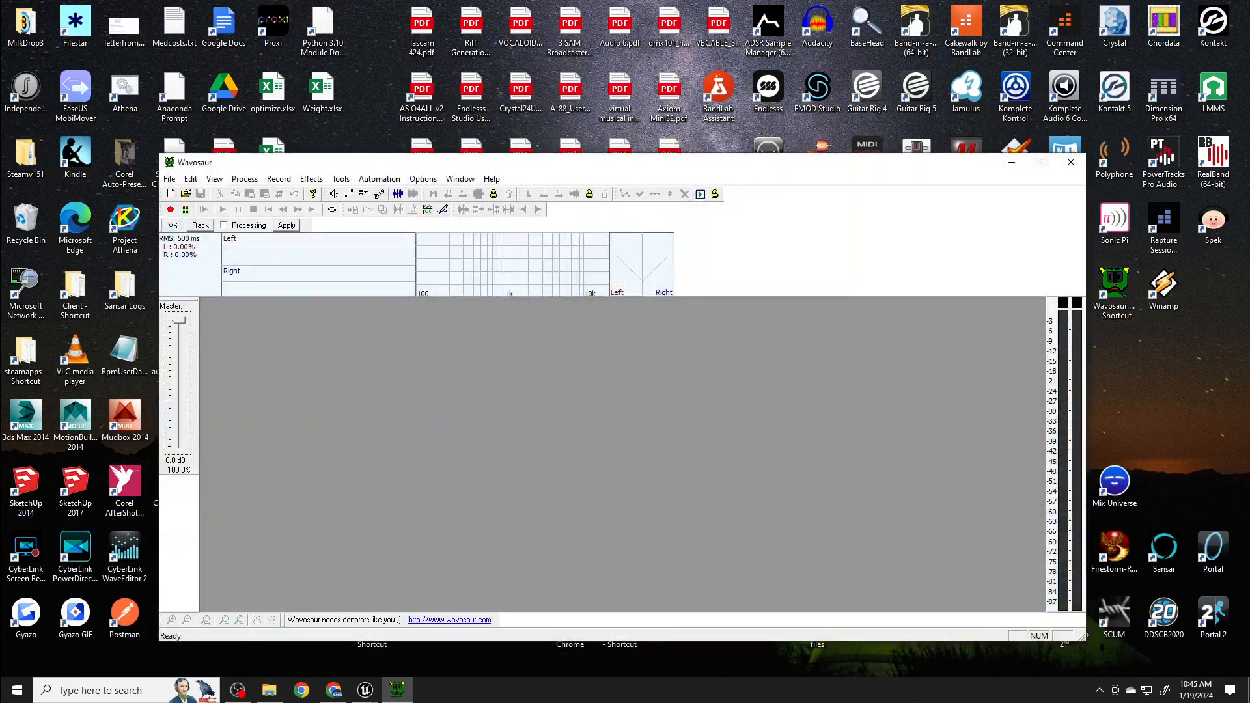
{"action": "left_click", "coordinate": [1041, 162]}
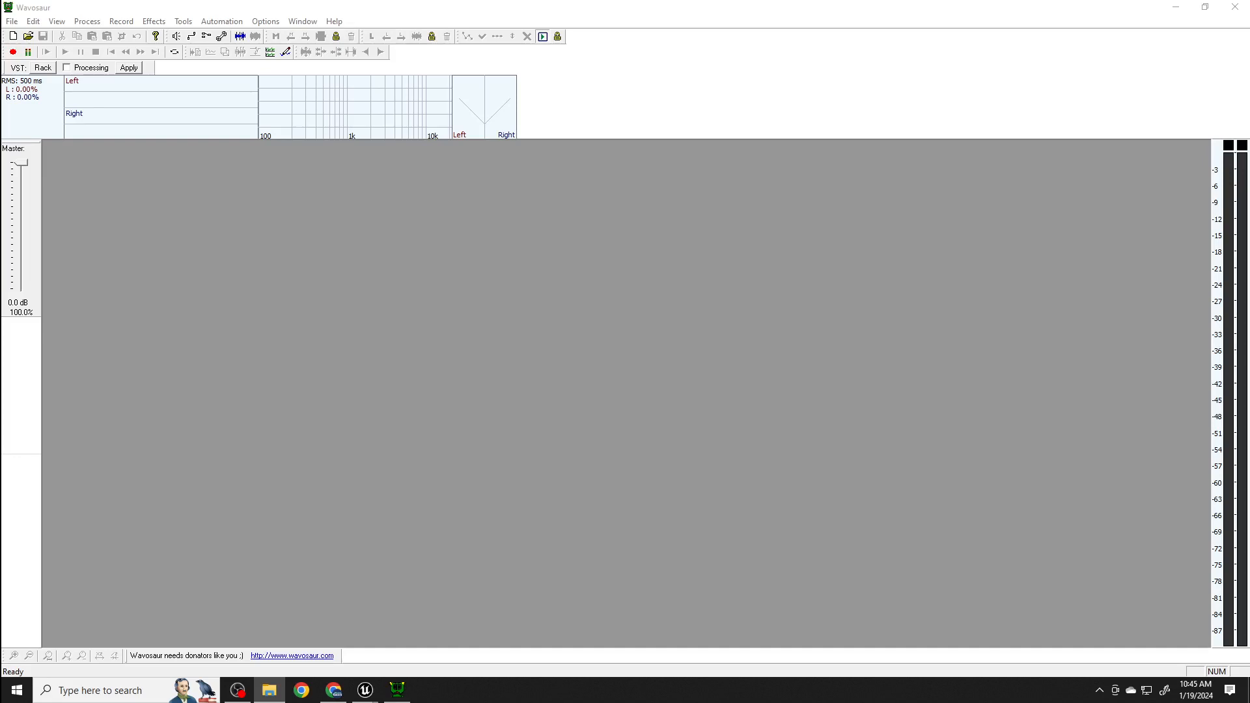
{"action": "left_click_drag", "start_coordinate": [714, 338], "coordinate": [714, 339]}
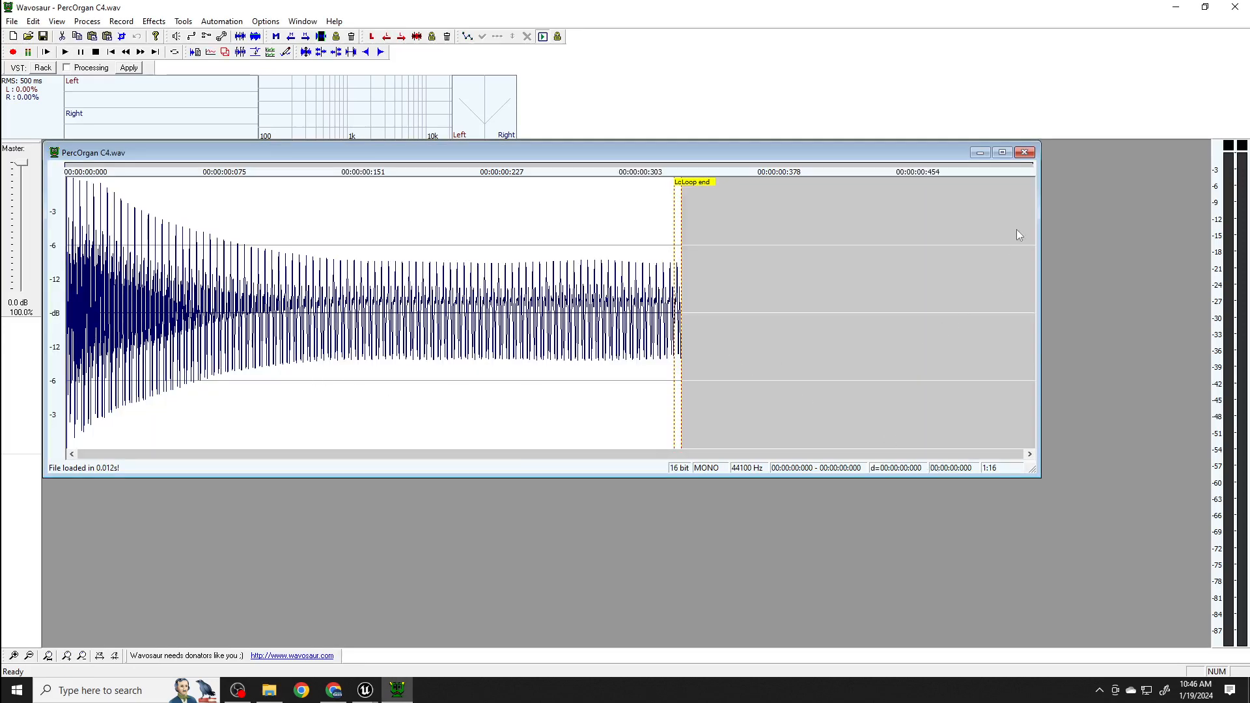
- Examine the loop start and loop end markers at the end of the PercOrgan C4.wav waveform
{"action": "scroll", "coordinate": [809, 323], "scroll_direction": "up", "scroll_amount": 2}
{"action": "scroll", "coordinate": [805, 330], "scroll_direction": "down", "scroll_amount": 2}
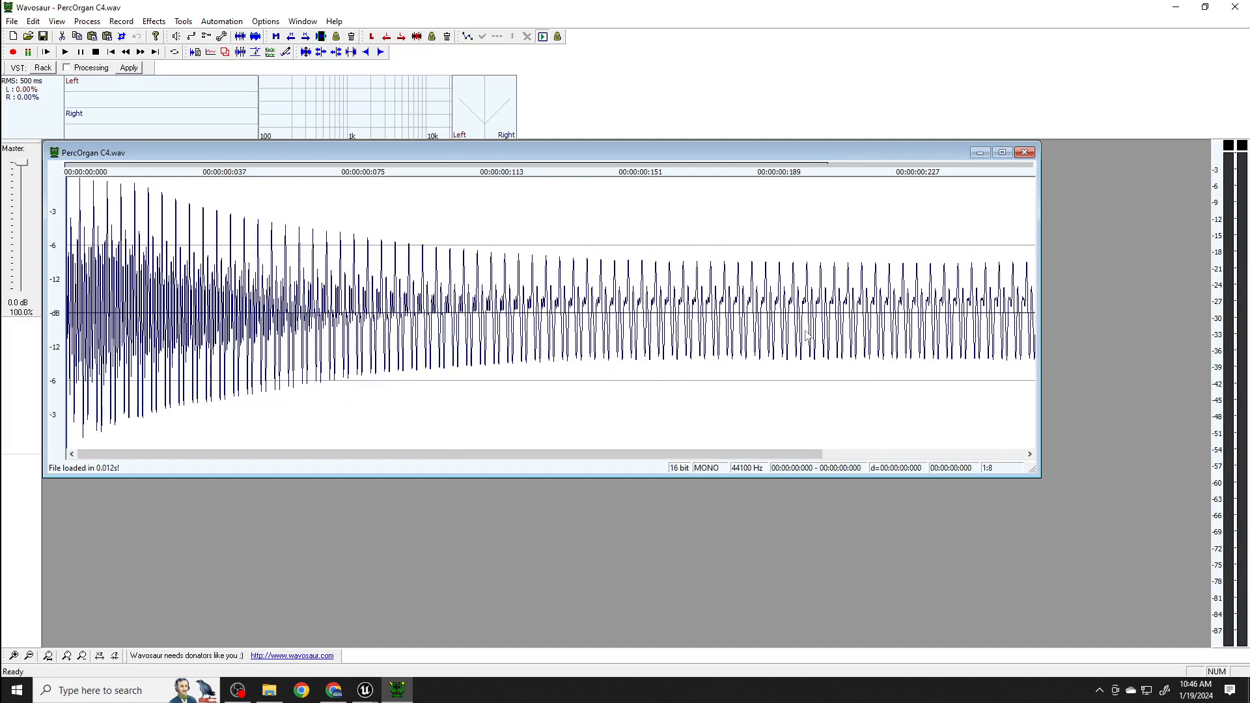
{"action": "scroll", "coordinate": [805, 330], "scroll_direction": "up", "scroll_amount": 2}
{"action": "scroll", "coordinate": [805, 330], "scroll_direction": "down", "scroll_amount": 2}
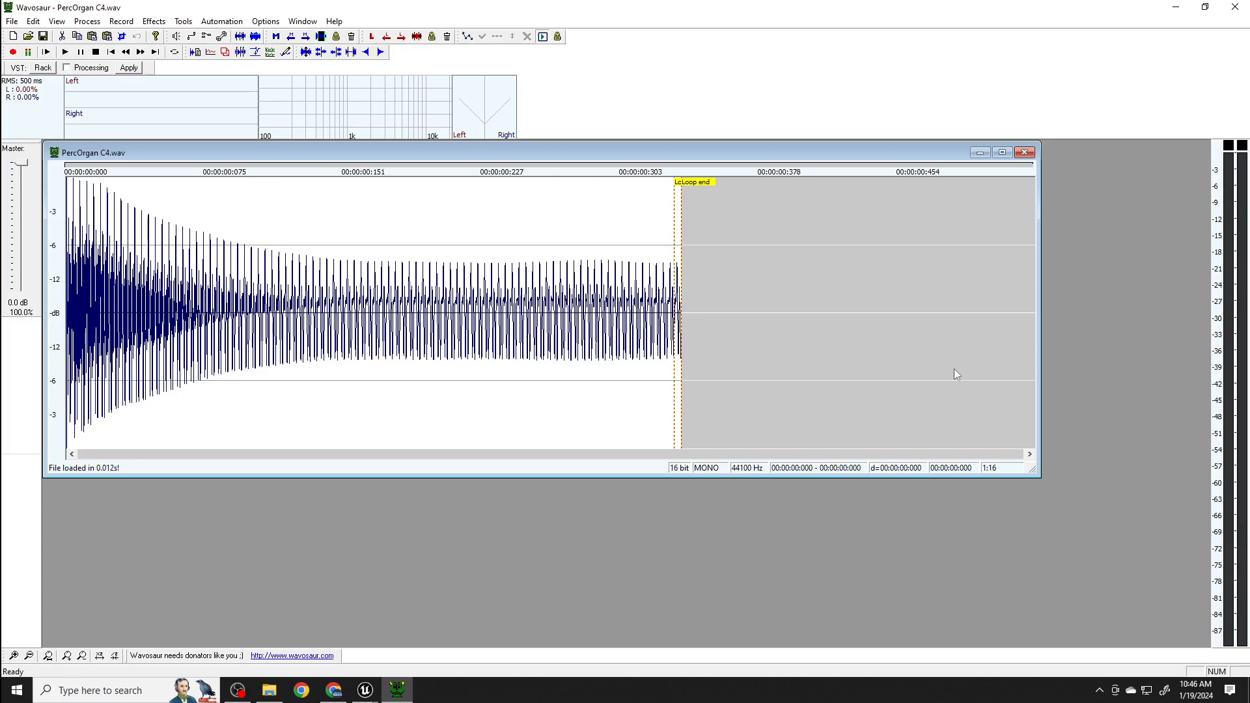
{"action": "scroll", "coordinate": [679, 212], "scroll_direction": "up", "scroll_amount": 2}
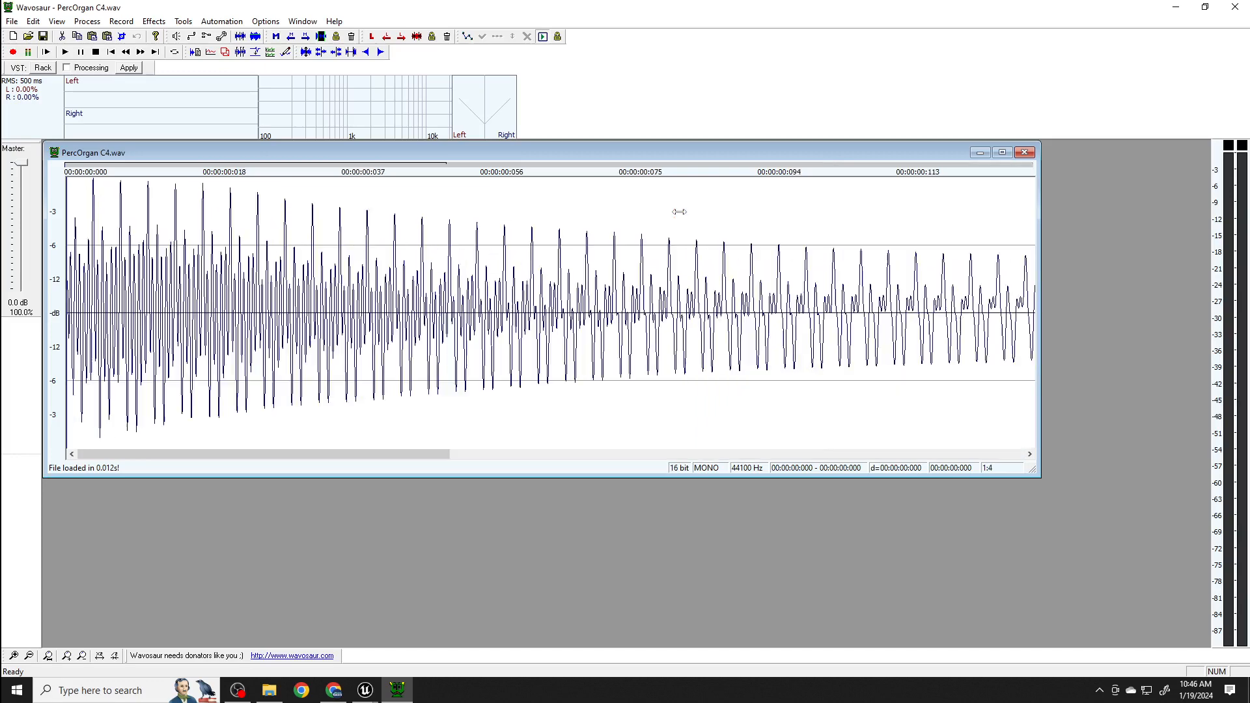
{"action": "mouse_move", "coordinate": [423, 451]}
{"action": "left_mouse_down"}
{"action": "mouse_move", "coordinate": [952, 453]}
{"action": "mouse_move", "coordinate": [1021, 475]}
{"action": "left_mouse_up"}
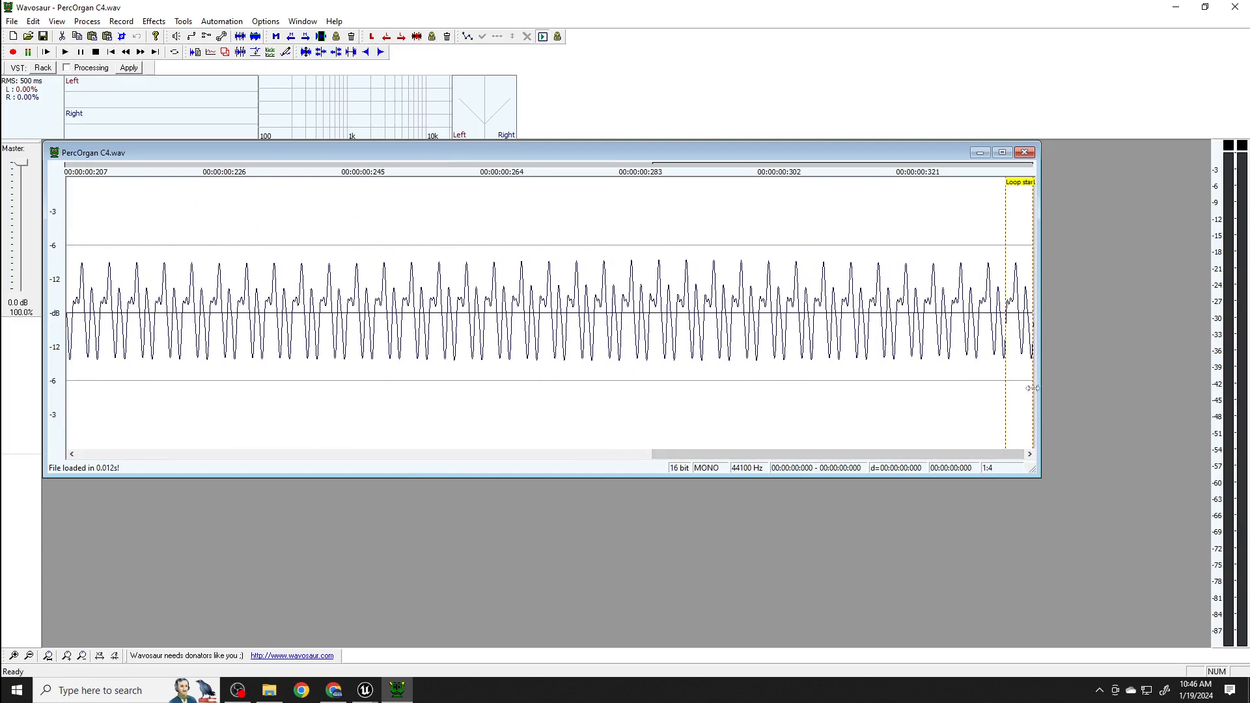
{"action": "scroll", "coordinate": [1022, 385], "scroll_direction": "up", "scroll_amount": 1}
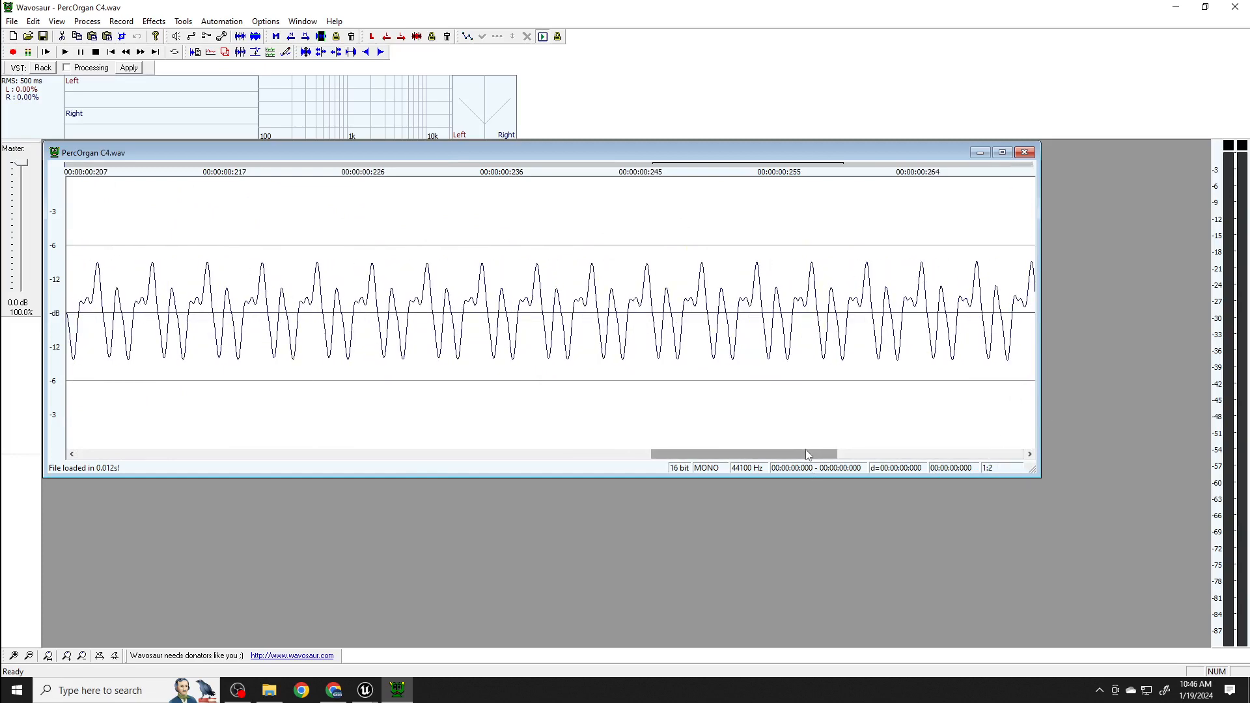
{"action": "left_click_drag", "start_coordinate": [807, 454], "coordinate": [1055, 452]}
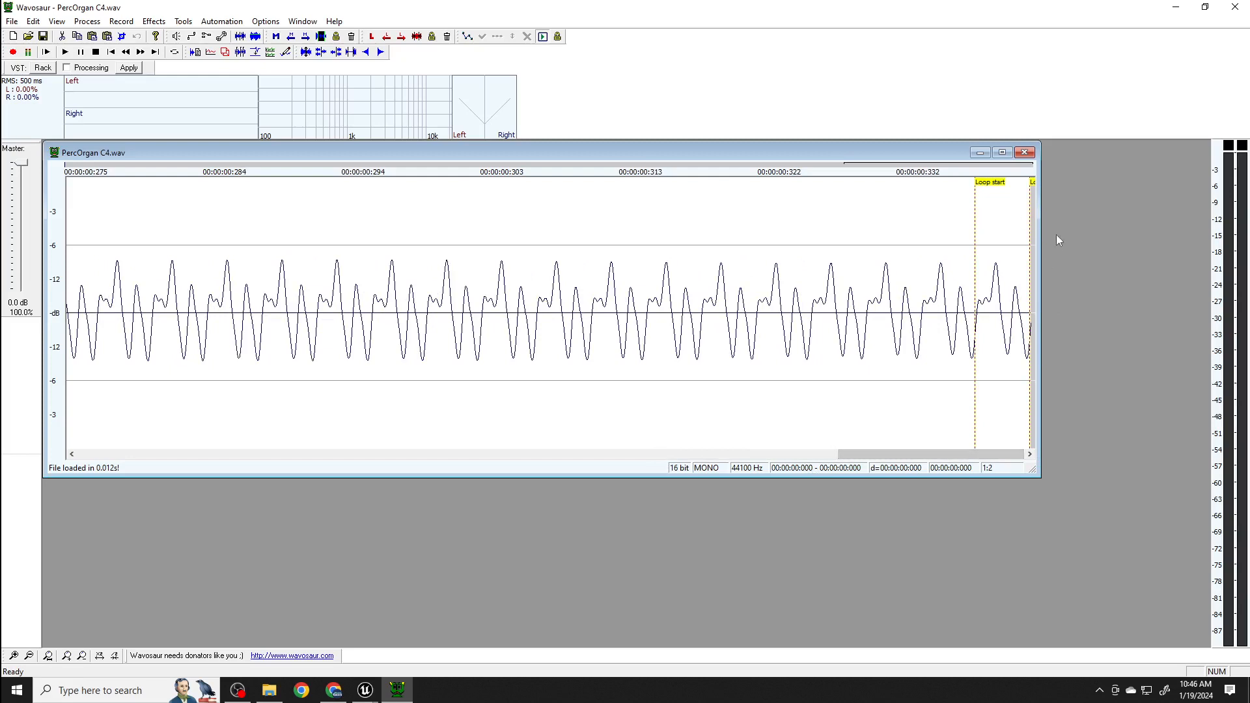
{"action": "left_click_drag", "start_coordinate": [1039, 240], "coordinate": [1097, 240]}
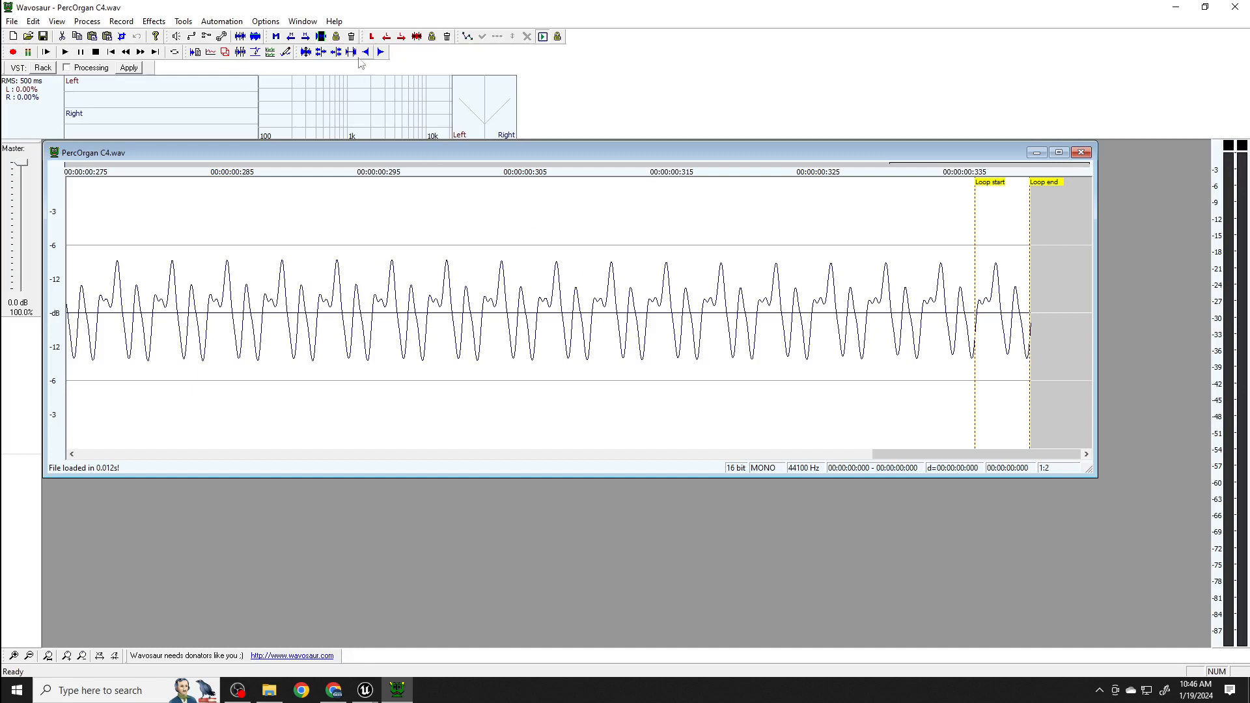
- Create new loop points in PercOrgan C4.wav and undo that change
{"action": "left_click", "coordinate": [184, 21]}
{"action": "mouse_move", "coordinate": [183, 21]}
{"action": "mouse_move", "coordinate": [215, 37]}
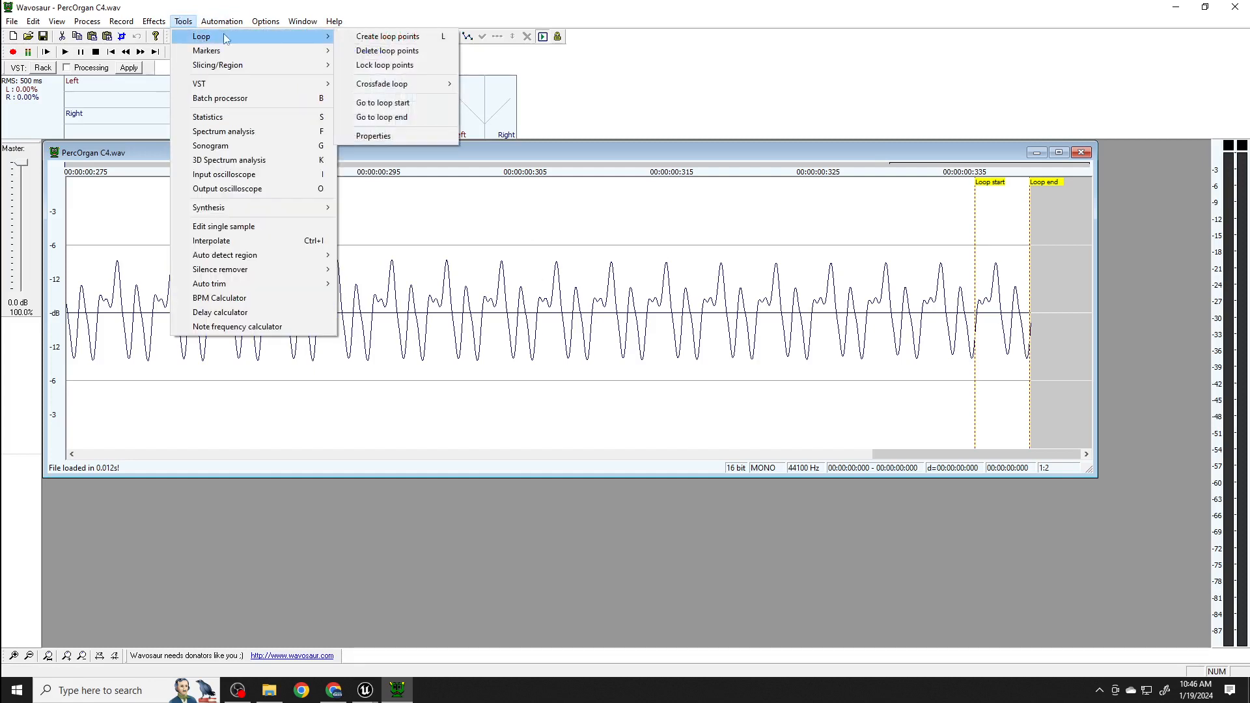
{"action": "left_click", "coordinate": [381, 37]}
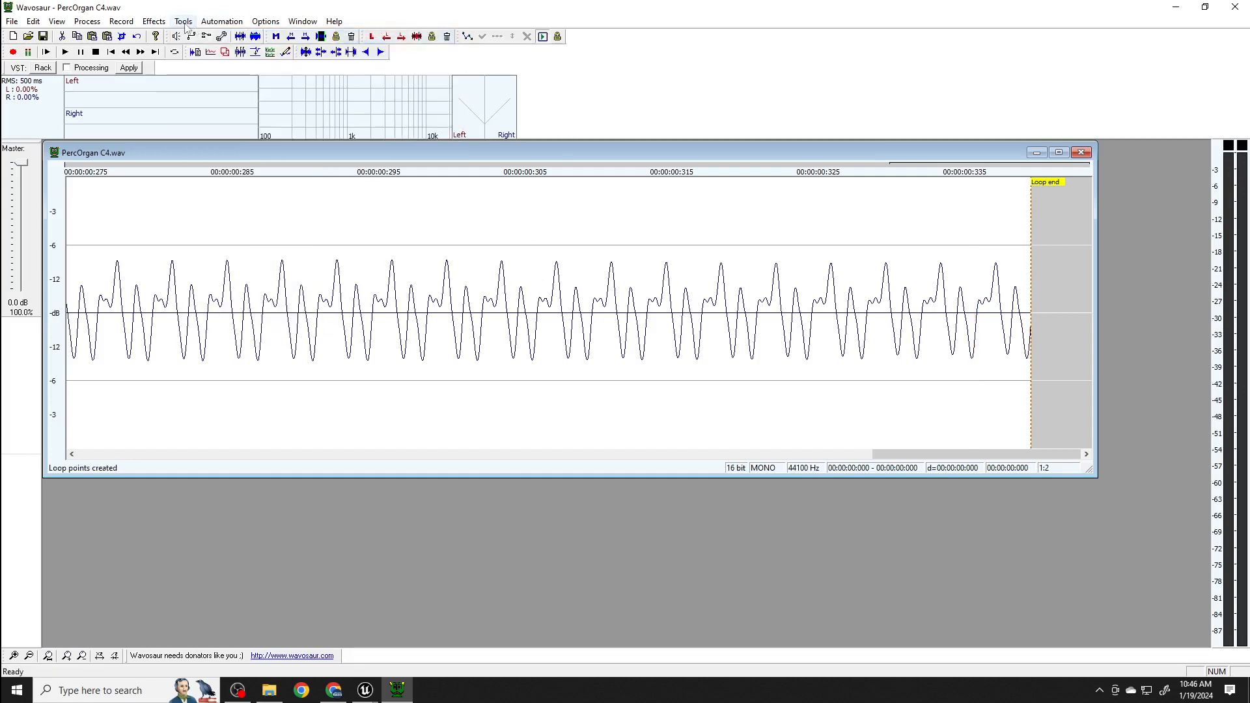
{"action": "left_click", "coordinate": [37, 24]}
{"action": "left_click", "coordinate": [56, 36]}
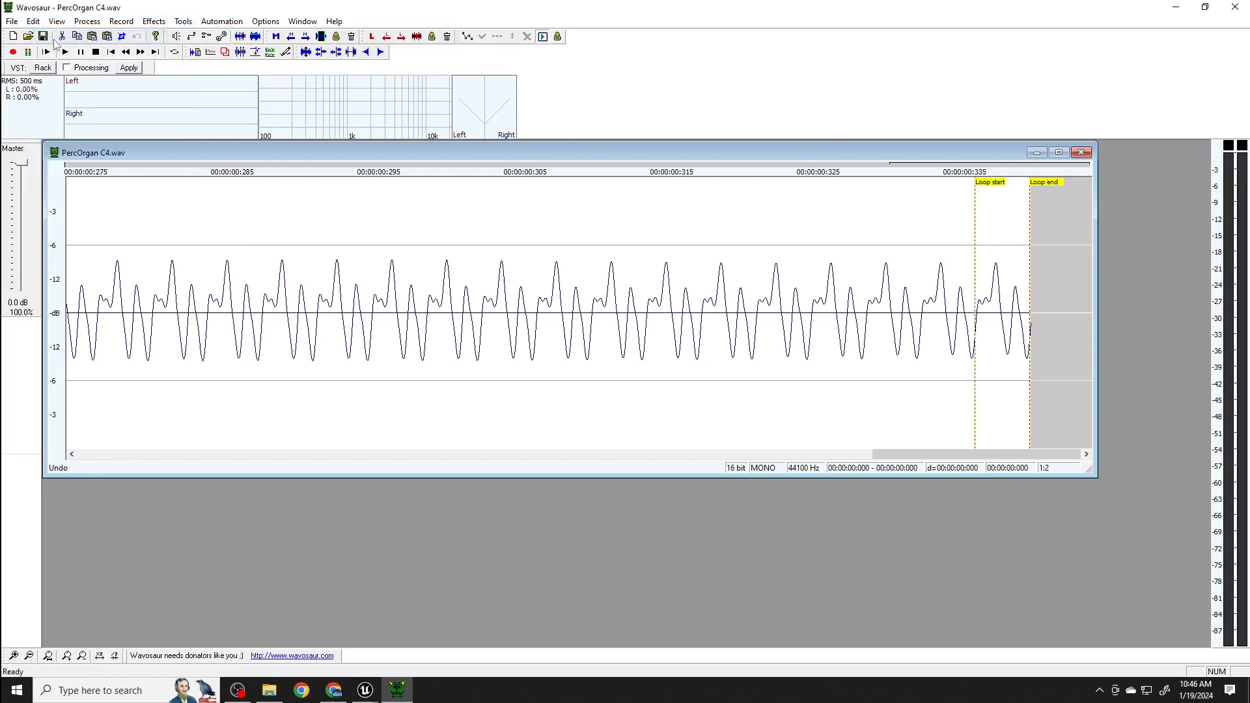
- Check the start, end, range and note in the loop properties of PercOrgan C4.wav, leaving them unedited
{"action": "left_click", "coordinate": [183, 22]}
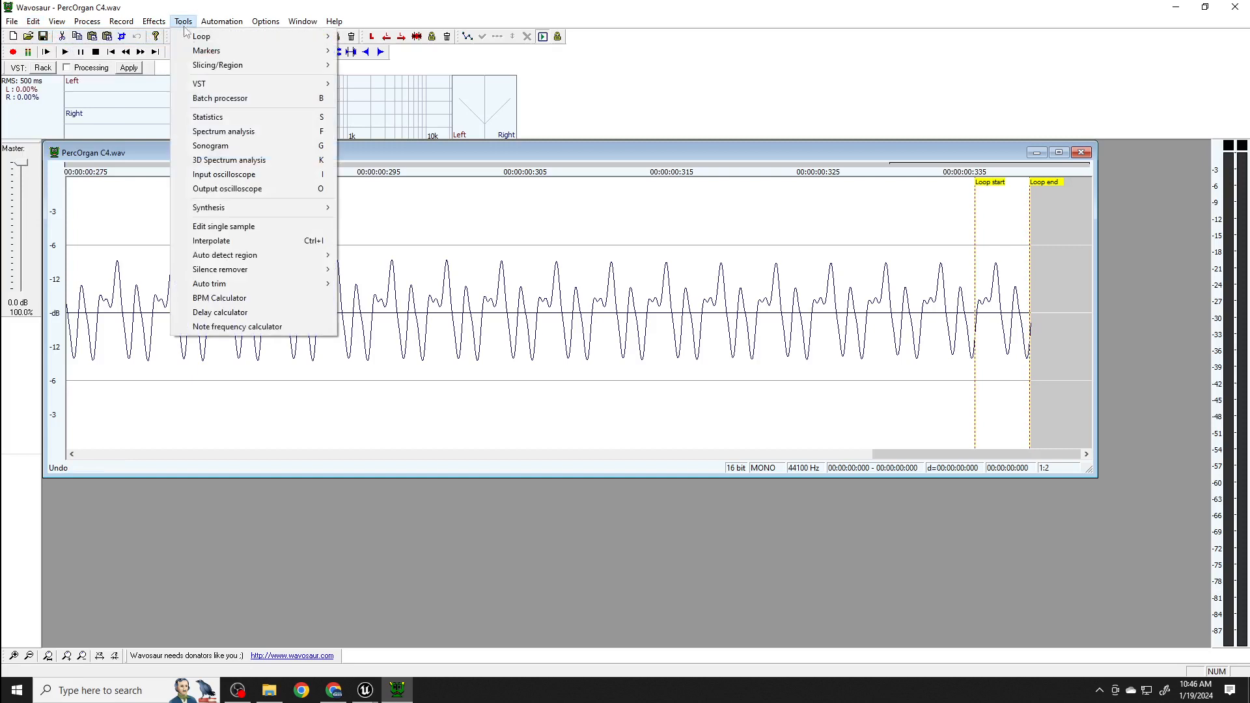
{"action": "mouse_move", "coordinate": [228, 41]}
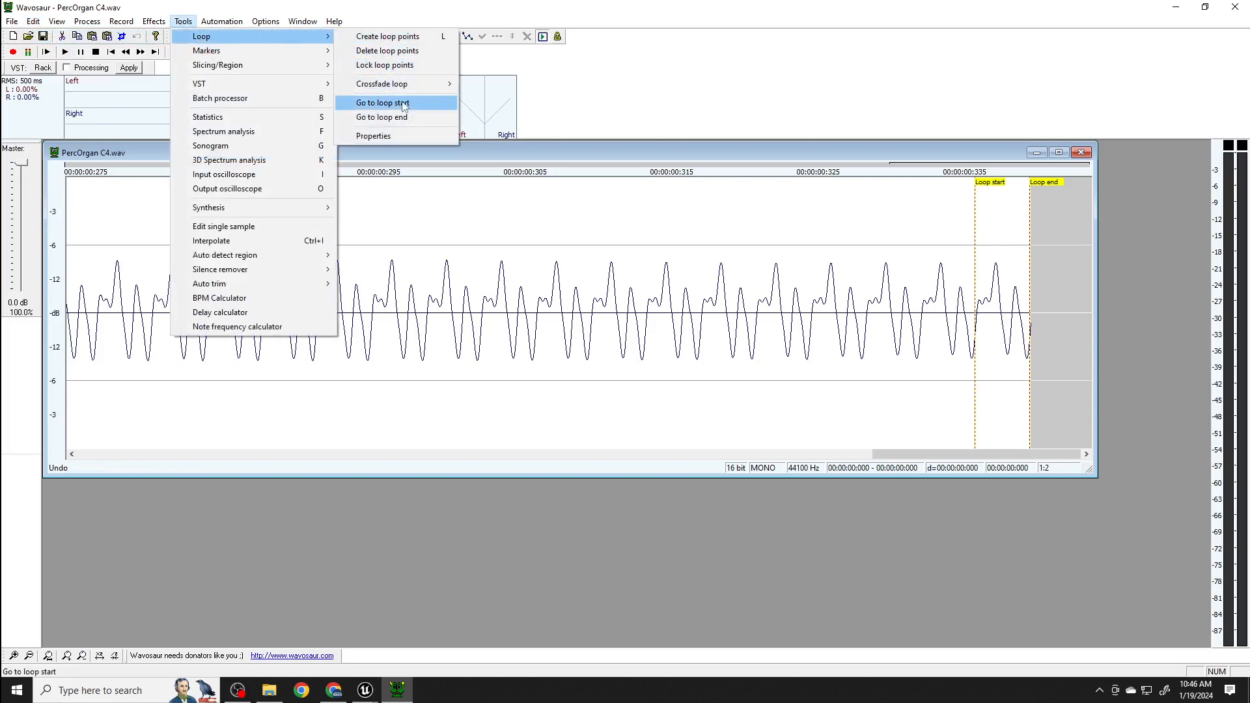
{"action": "left_click", "coordinate": [402, 135]}
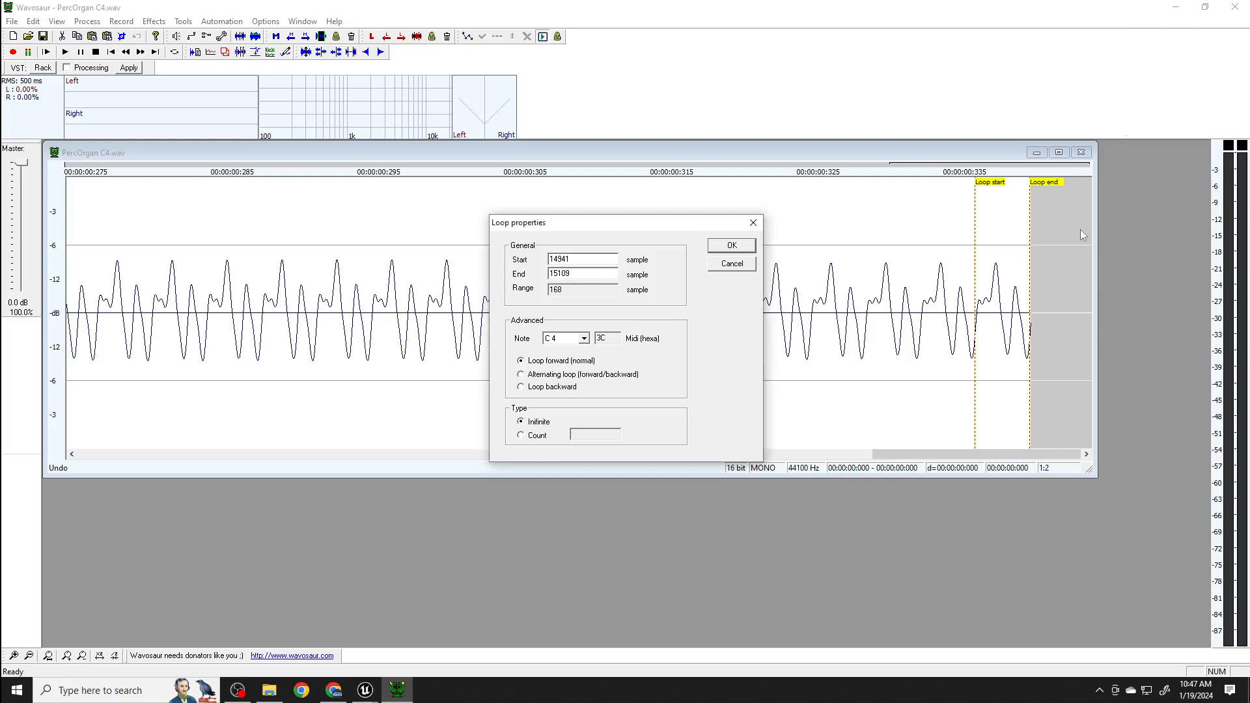
{"action": "left_click", "coordinate": [732, 263]}
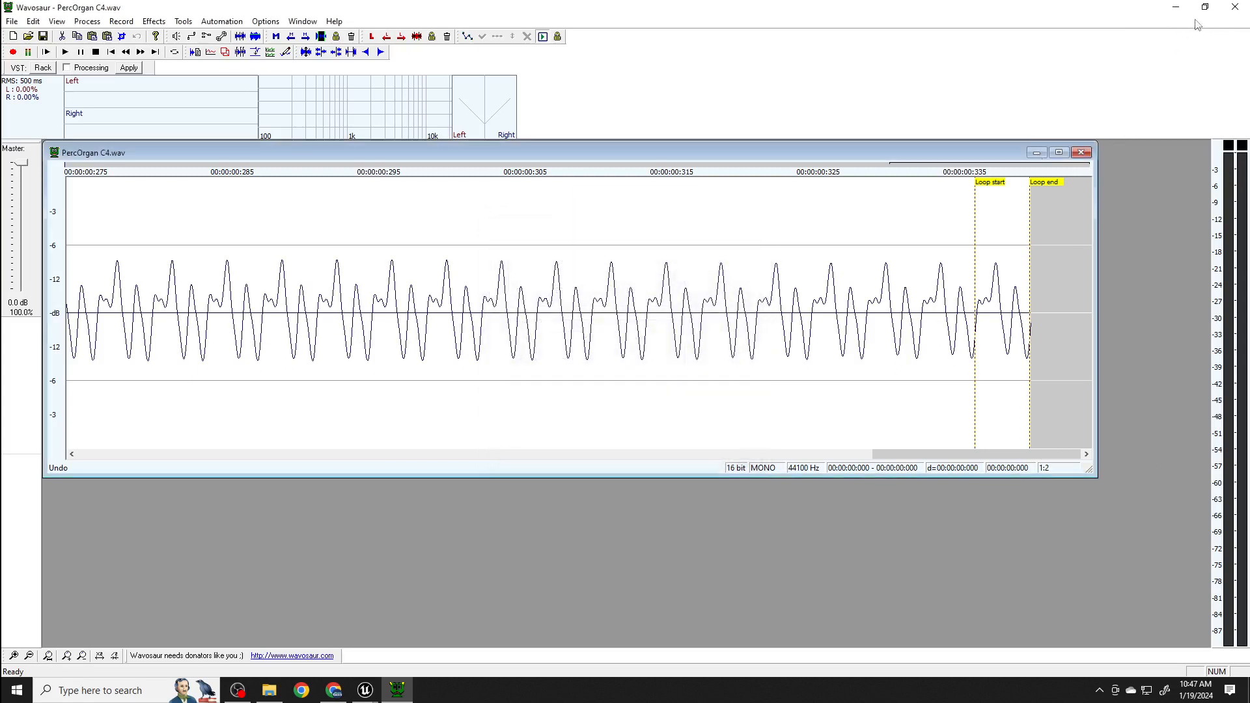
- Switch to the Unreal Editor window with the MOOSPlayerController blueprint and stop the running simulation
{"action": "left_click", "coordinate": [1176, 7]}
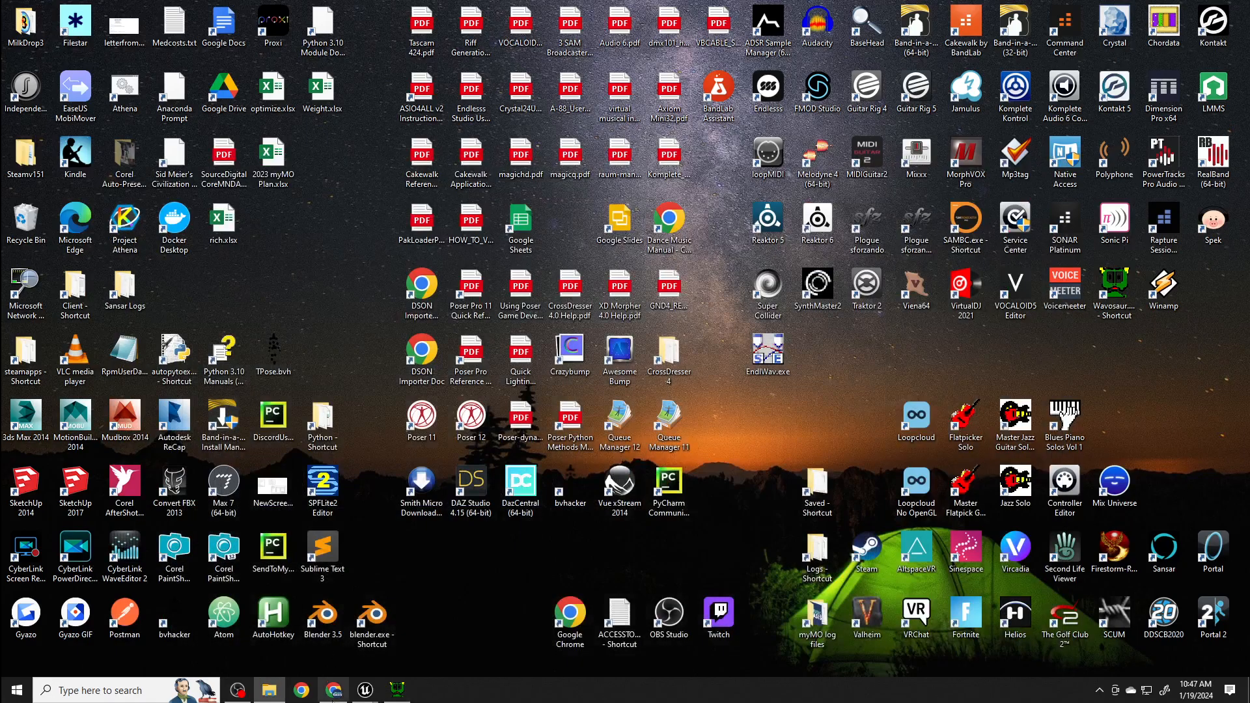
{"action": "mouse_move", "coordinate": [365, 689]}
{"action": "left_click", "coordinate": [318, 650]}
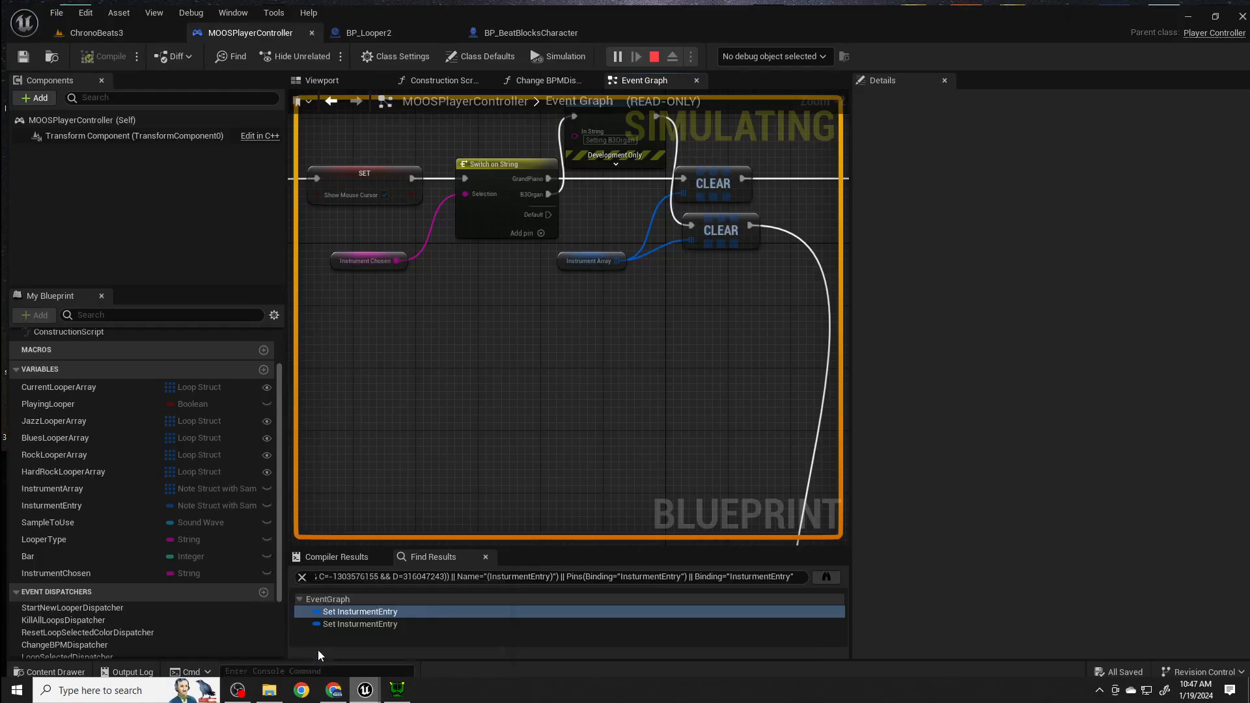
{"action": "left_click", "coordinate": [650, 54]}
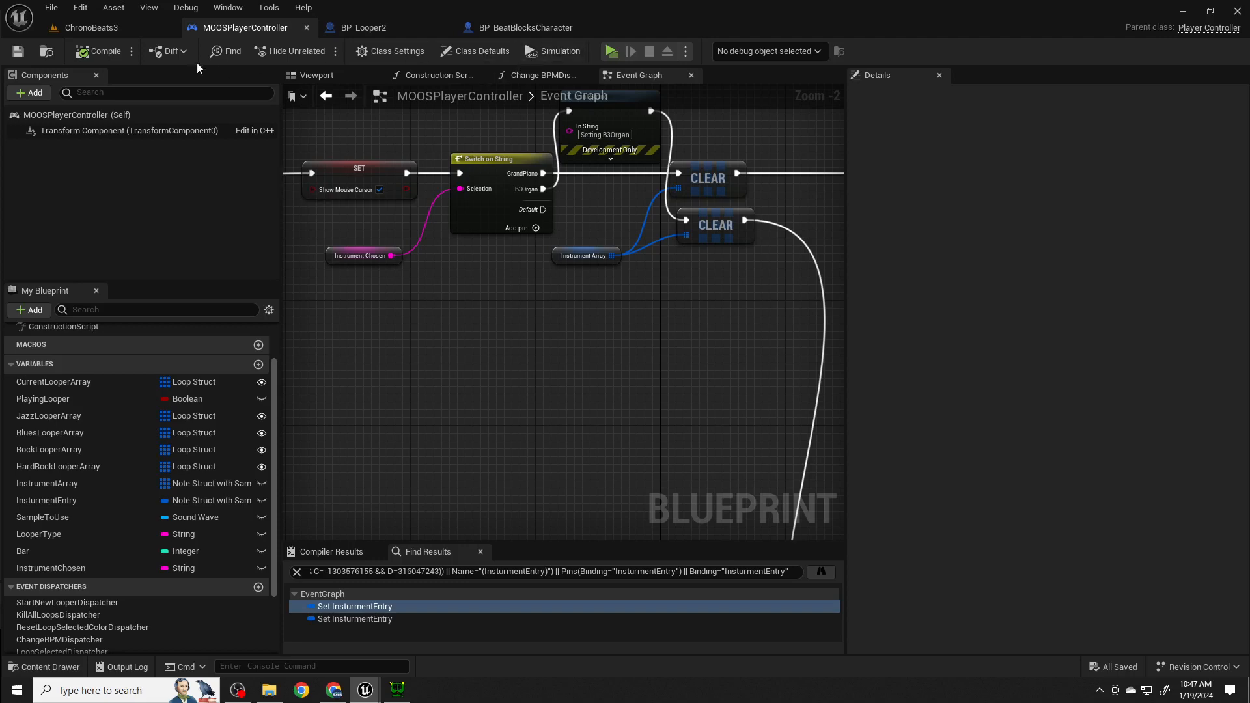
- Go to the ChronoBeats3 level and open the MS_PlayNote72 MetaSound source from the Music/Keyboard content folder
{"action": "left_click", "coordinate": [110, 26]}
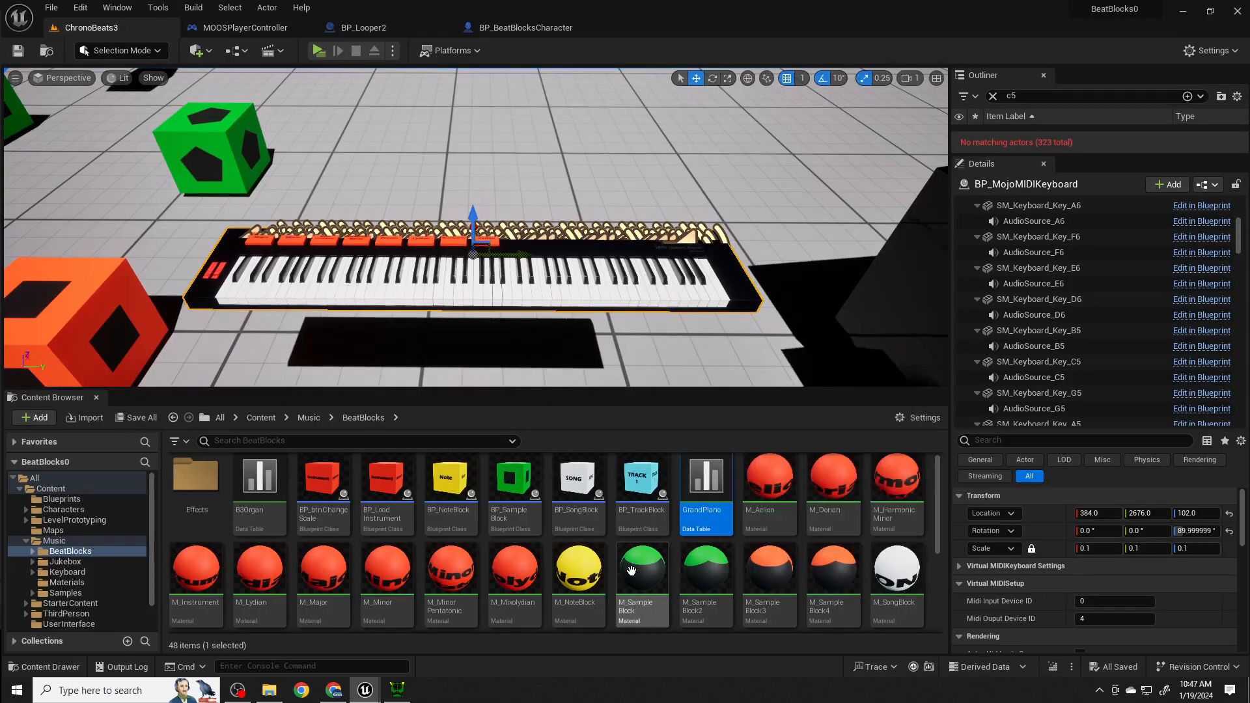
{"action": "left_click", "coordinate": [67, 572]}
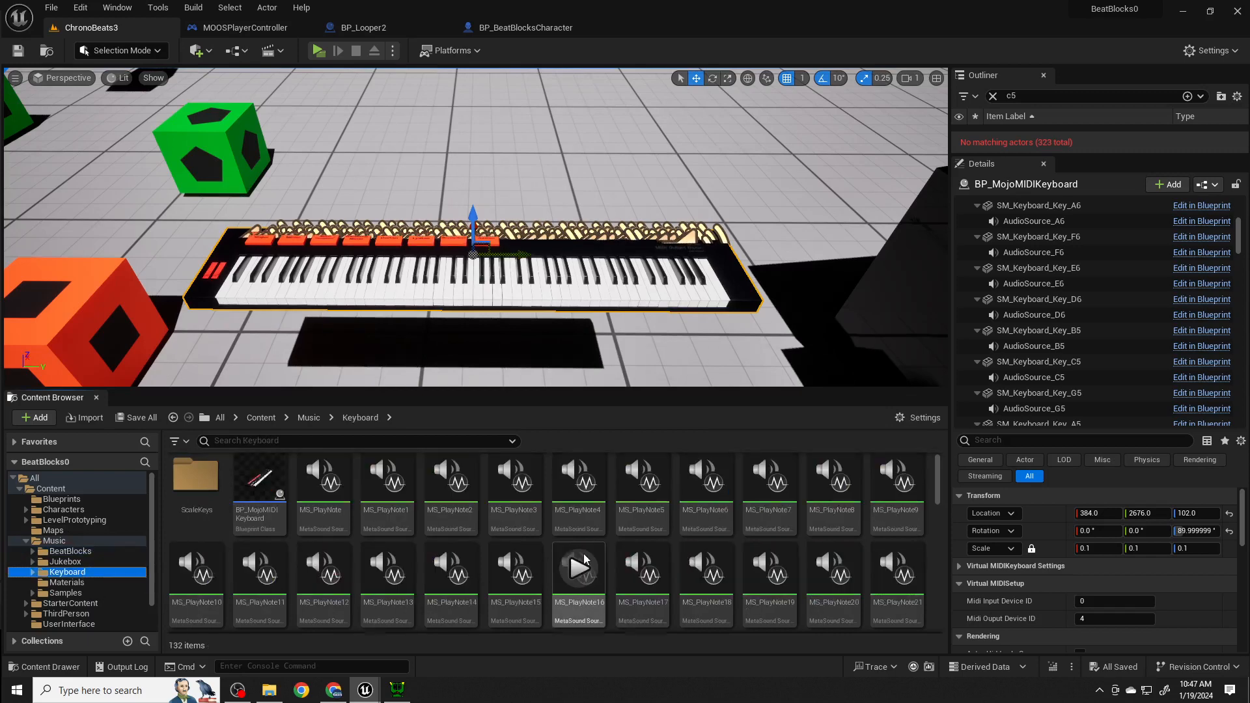
{"action": "scroll", "coordinate": [752, 601], "scroll_direction": "down", "scroll_amount": 1}
{"action": "scroll", "coordinate": [752, 602], "scroll_direction": "down", "scroll_amount": 5}
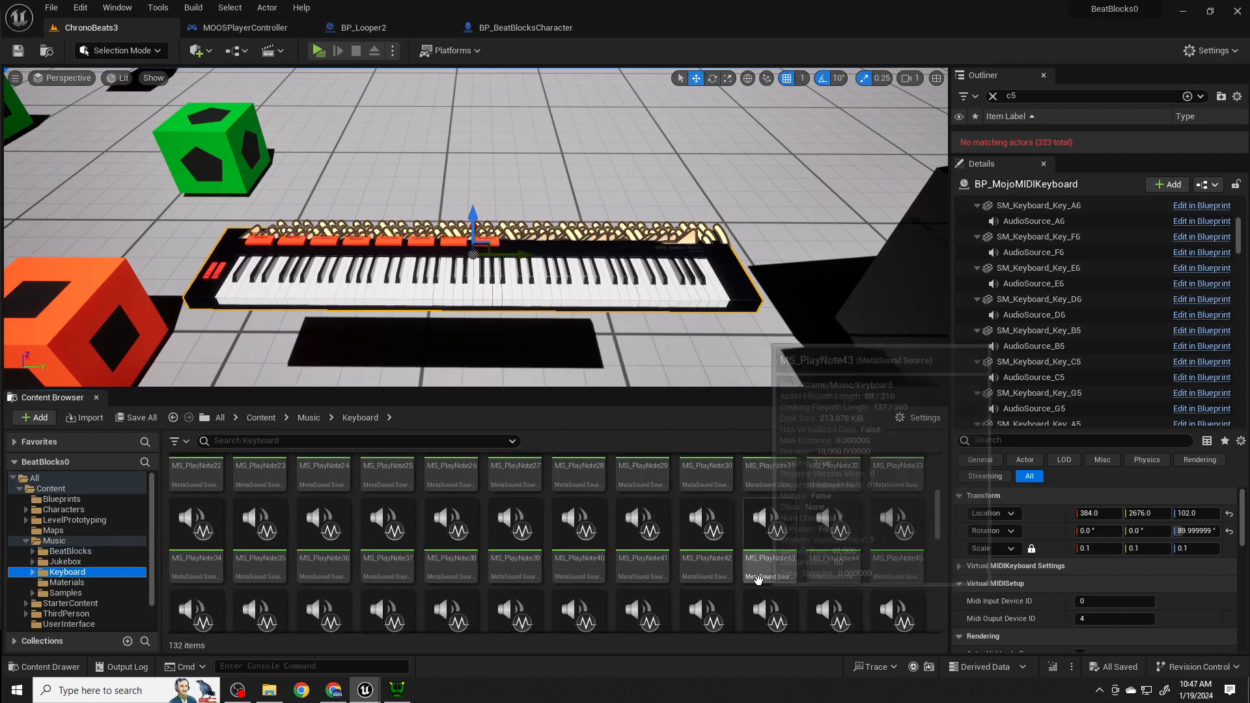
{"action": "scroll", "coordinate": [755, 586], "scroll_direction": "down", "scroll_amount": 3}
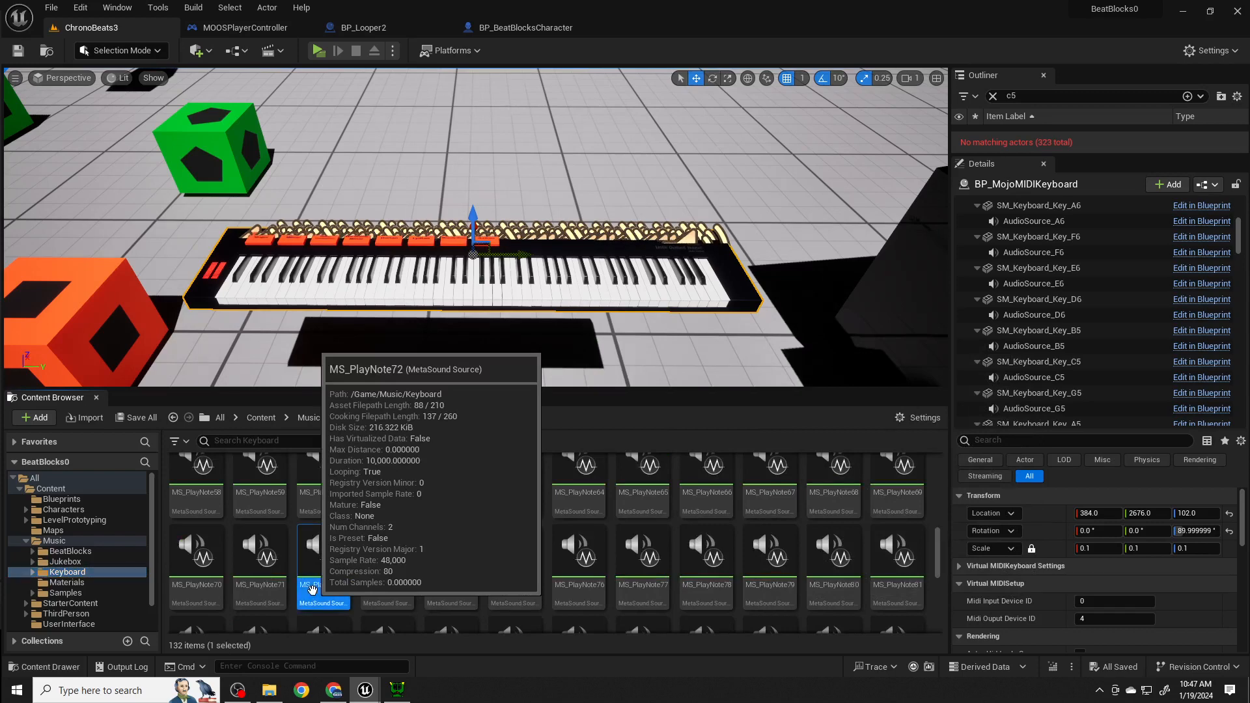
{"action": "double_click", "coordinate": [311, 590]}
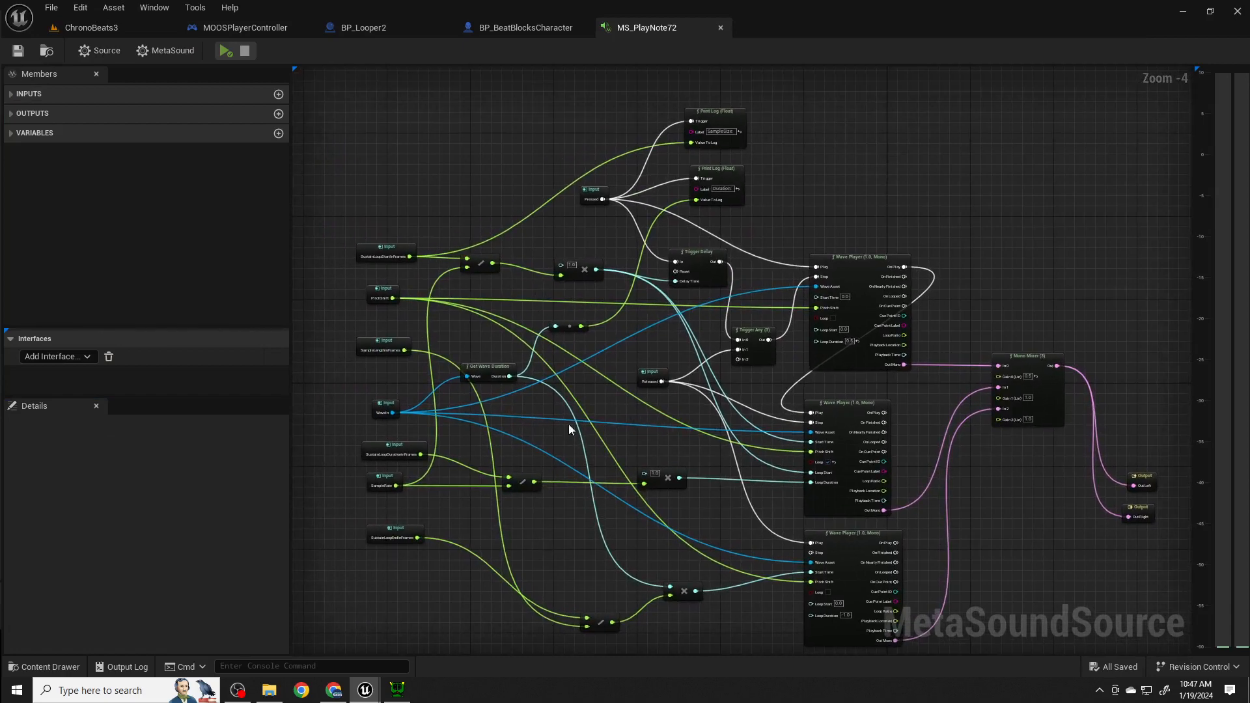
- Examine how the three Wave Player nodes in MS_PlayNote72 are wired to the triggers, loop timing inputs and mono mixer
{"action": "right_click_drag", "start_coordinate": [897, 407], "coordinate": [885, 280]}
{"action": "scroll", "coordinate": [885, 280], "scroll_direction": "up", "scroll_amount": 2}
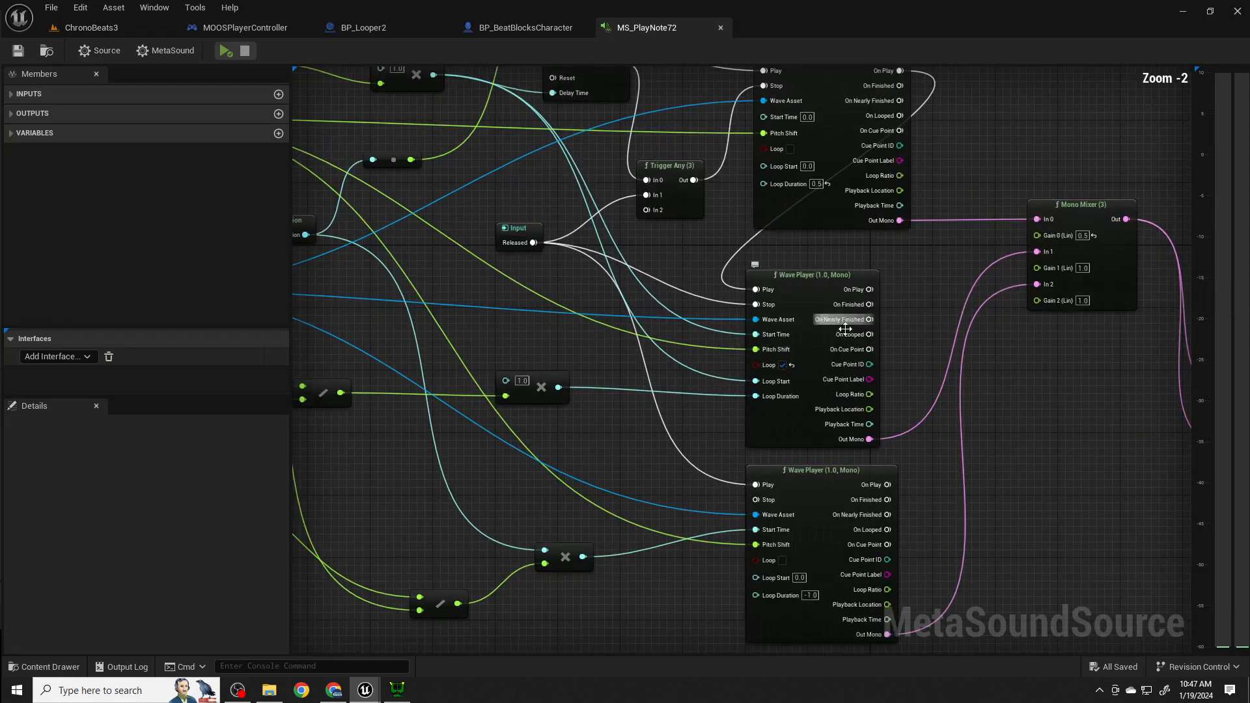
{"action": "right_click_drag", "start_coordinate": [663, 366], "coordinate": [829, 463]}
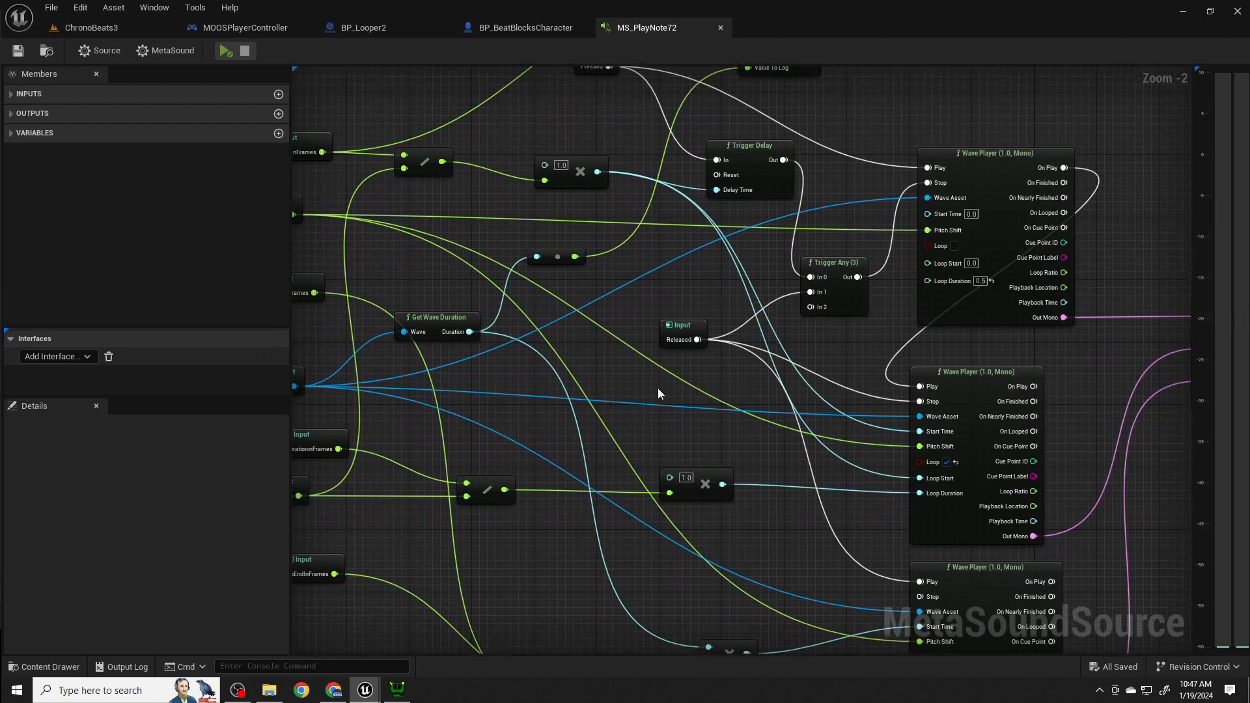
{"action": "right_click_drag", "start_coordinate": [657, 388], "coordinate": [681, 438]}
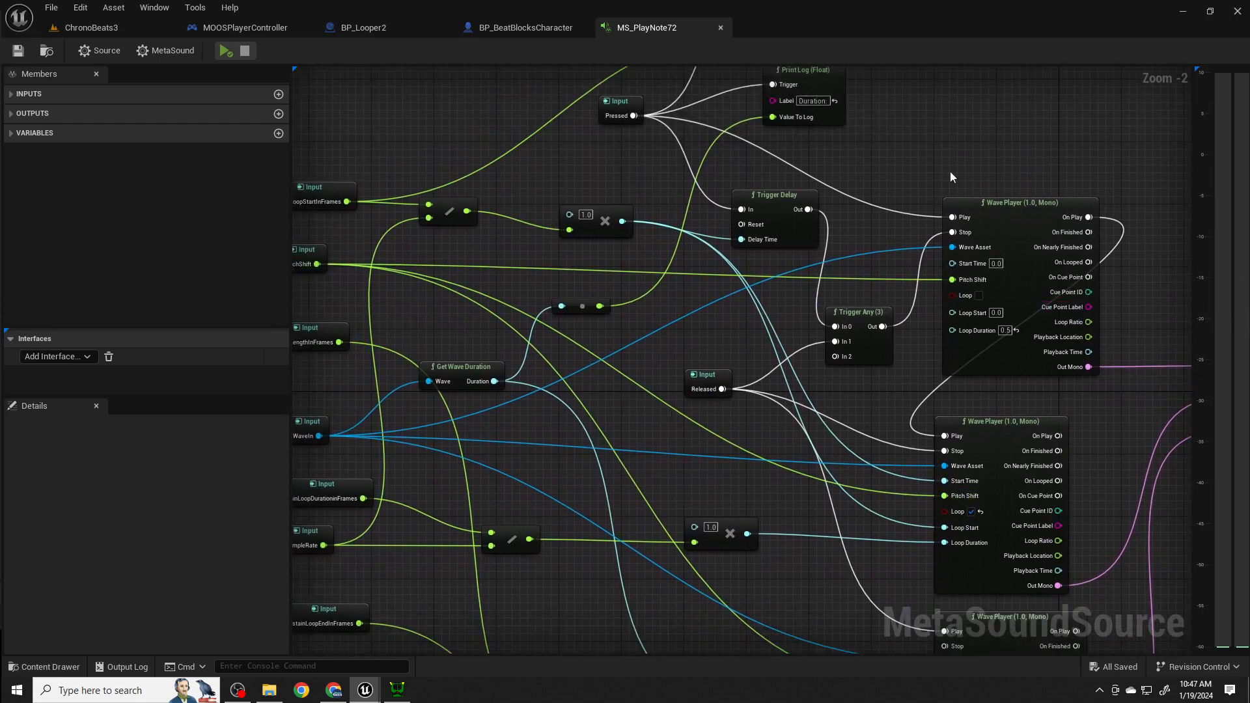
{"action": "right_click_drag", "start_coordinate": [1038, 367], "coordinate": [1003, 160]}
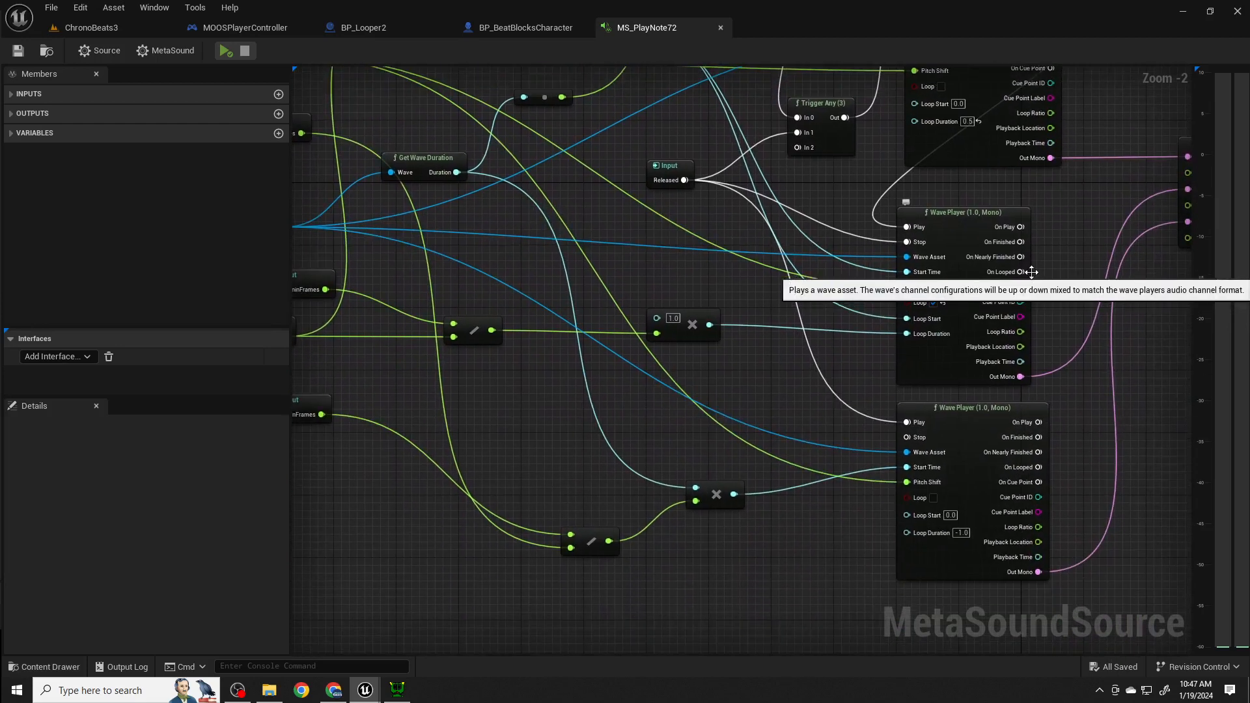
- Examine how the sample length, sample rate and sustain loop inputs feed the divide and multiply nodes in MS_PlayNote72
{"action": "right_click_drag", "start_coordinate": [1030, 267], "coordinate": [1024, 319]}
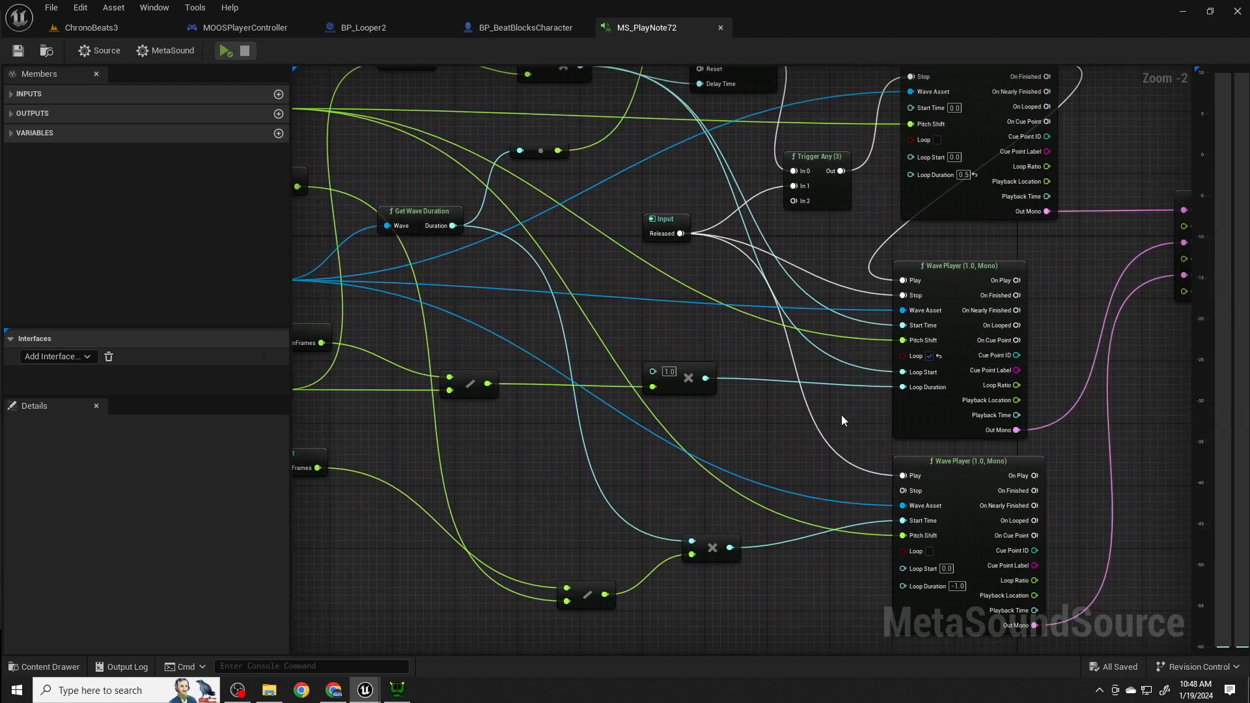
{"action": "right_click_drag", "start_coordinate": [852, 427], "coordinate": [837, 296]}
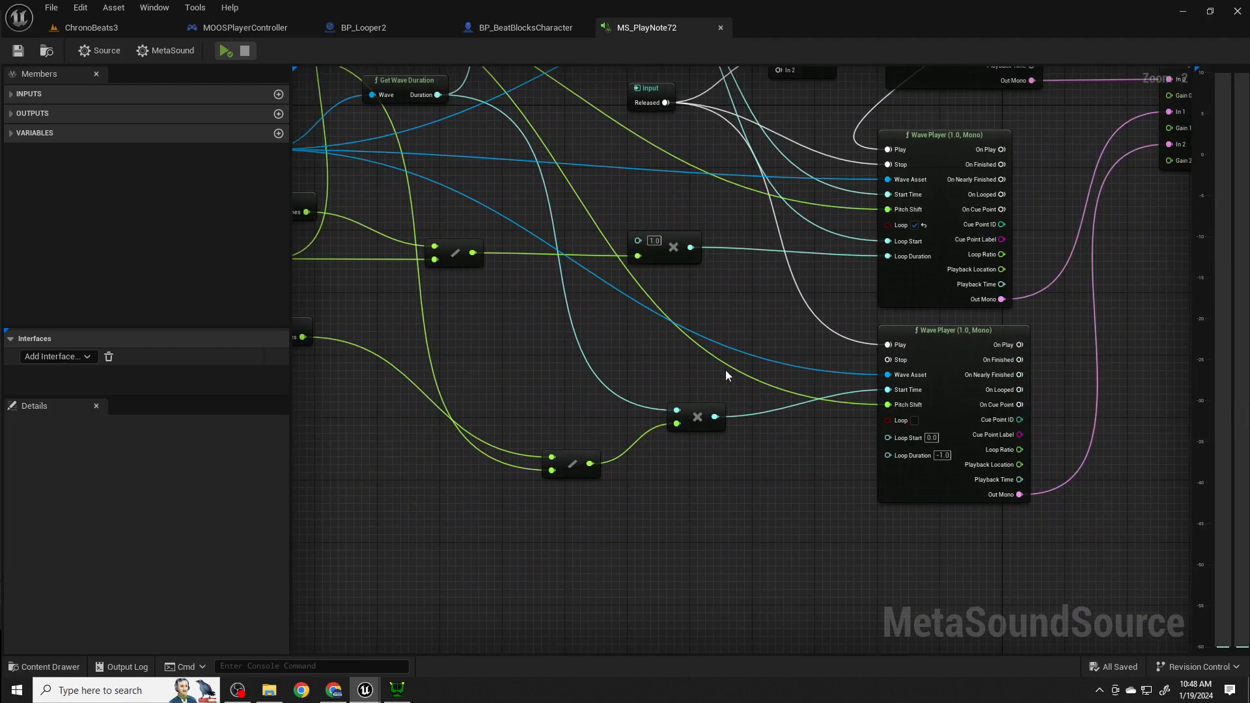
{"action": "right_click_drag", "start_coordinate": [727, 376], "coordinate": [852, 398]}
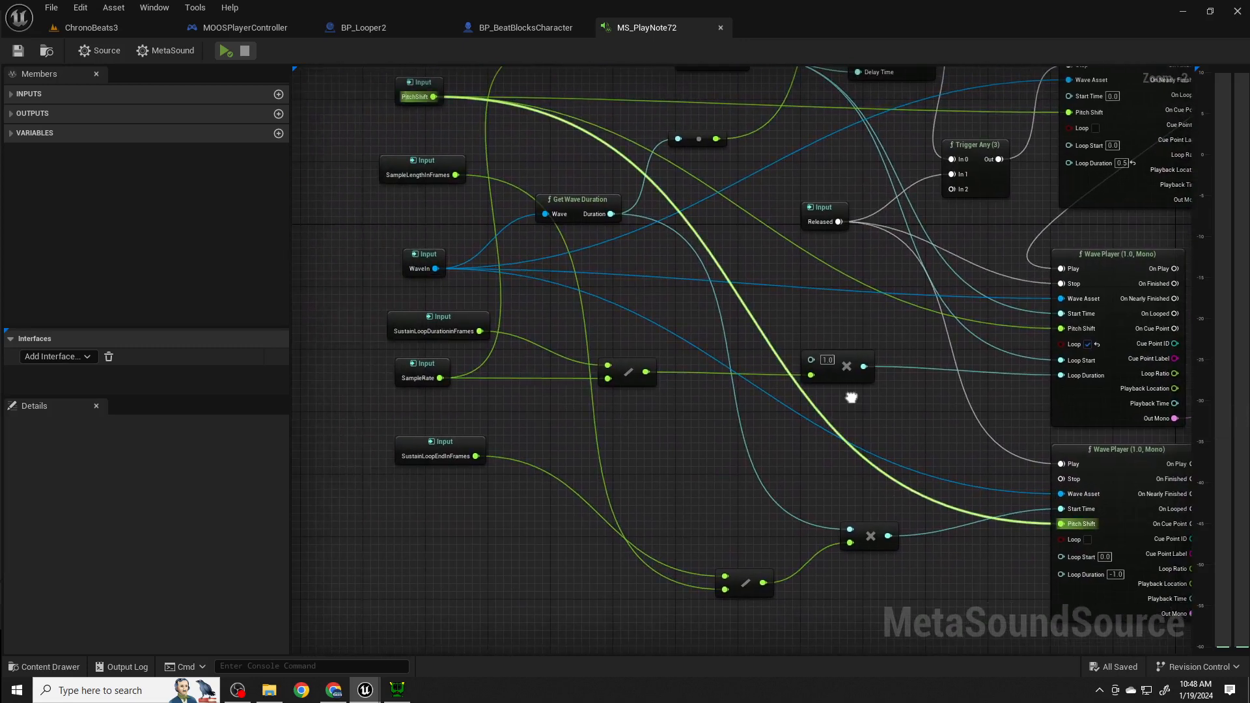
{"action": "right_click_drag", "start_coordinate": [1081, 387], "coordinate": [953, 371]}
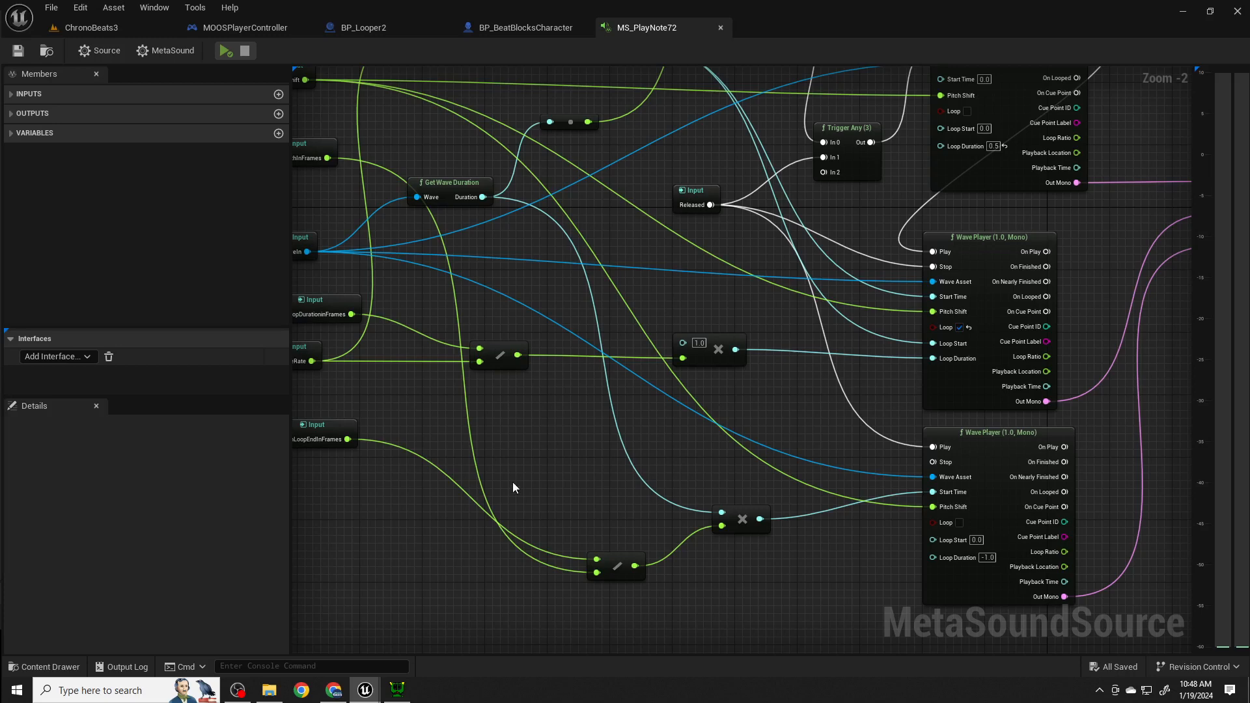
- Switch to Wavosaur and inspect the PercOrgan C4.wav waveform from its start through the full sample with its loop markers
{"action": "left_click", "coordinate": [398, 689]}
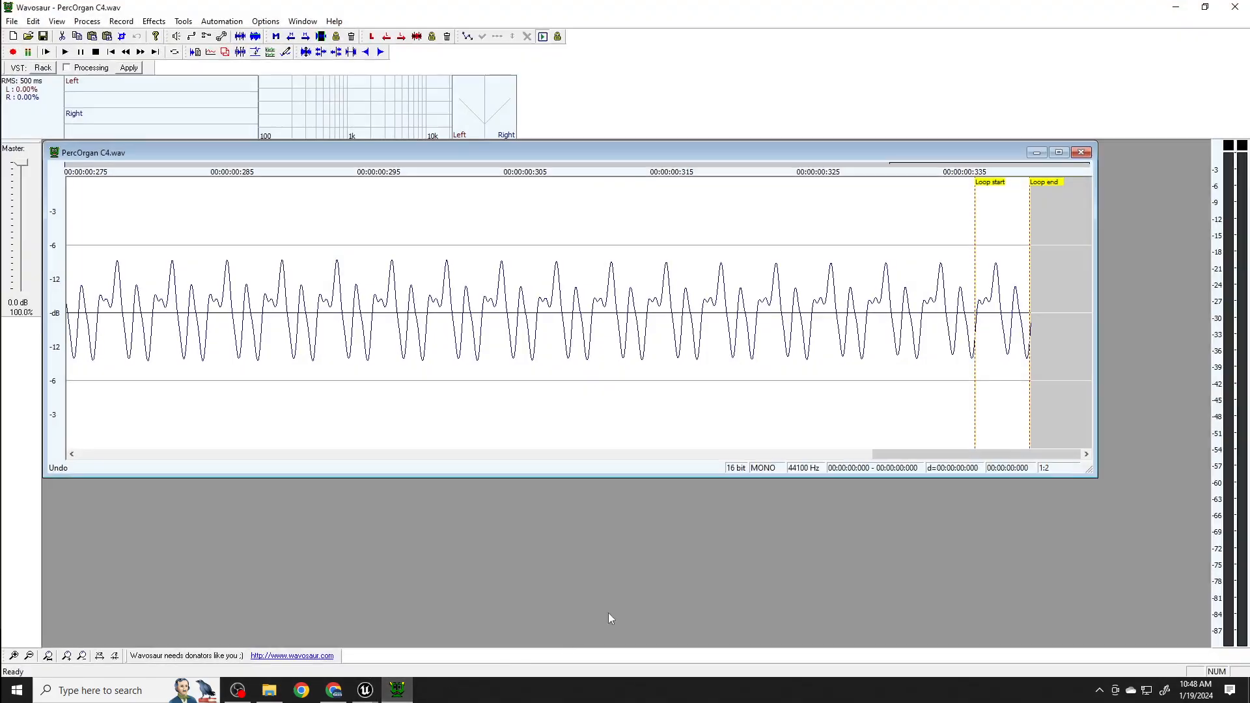
{"action": "scroll", "coordinate": [772, 406], "scroll_direction": "down", "scroll_amount": 1}
{"action": "scroll", "coordinate": [772, 407], "scroll_direction": "up", "scroll_amount": 1}
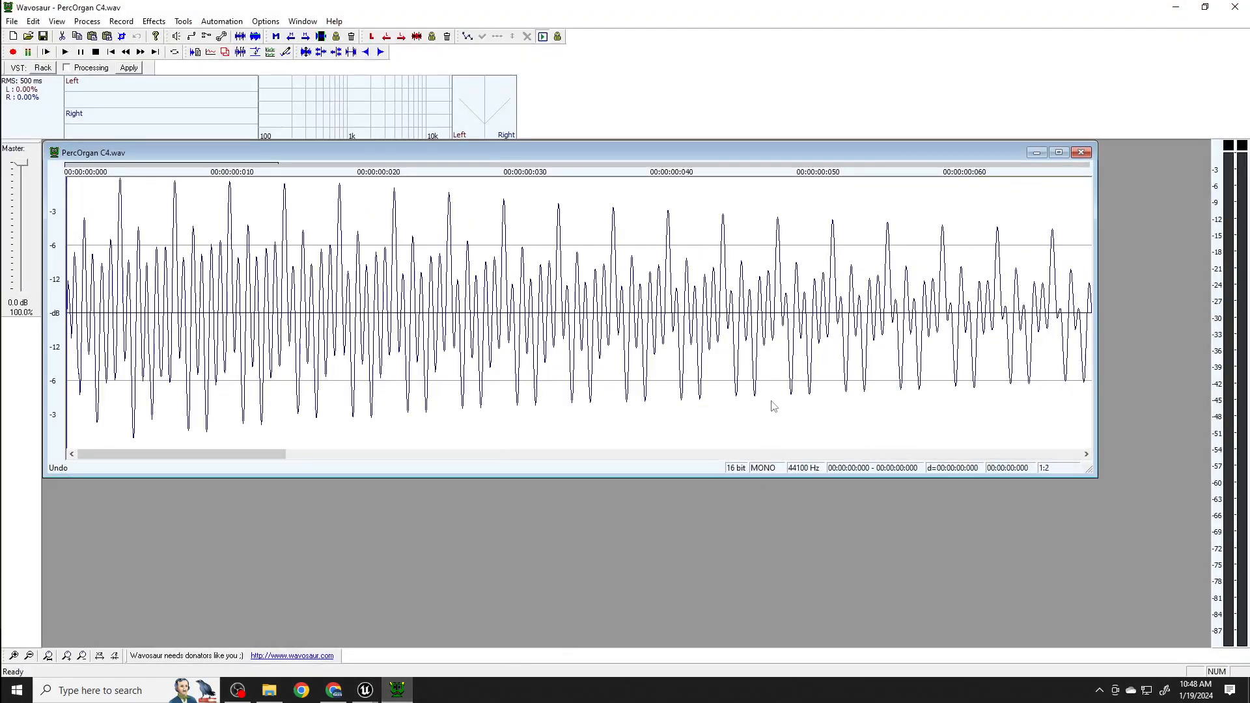
{"action": "scroll", "coordinate": [773, 406], "scroll_direction": "up", "scroll_amount": 1}
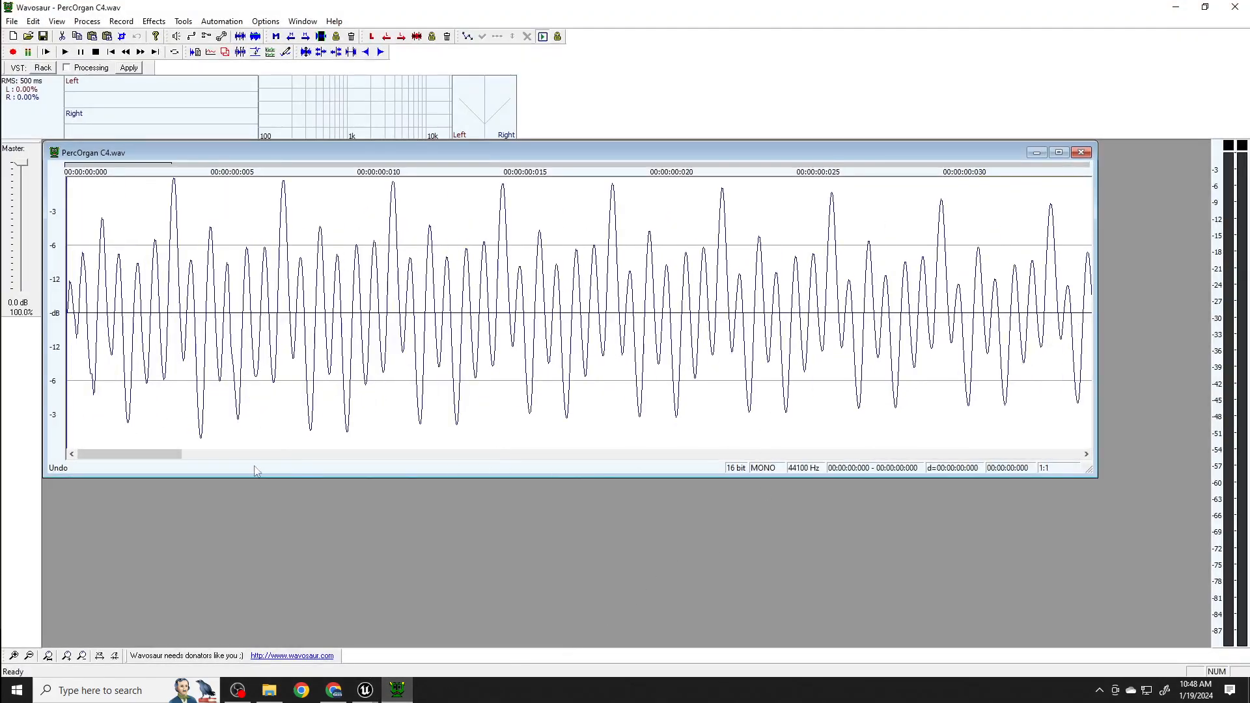
{"action": "scroll", "coordinate": [649, 407], "scroll_direction": "down", "scroll_amount": 3}
{"action": "scroll", "coordinate": [649, 407], "scroll_direction": "down", "scroll_amount": 1}
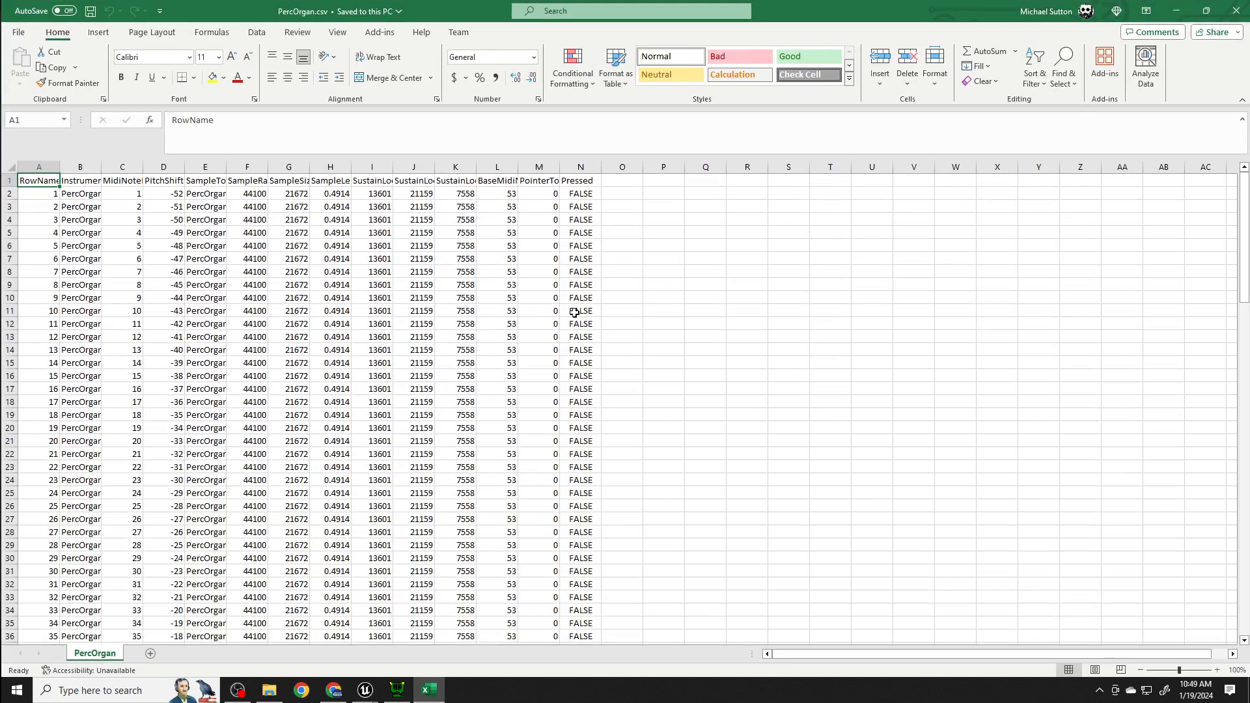
- Autofit all column widths in the PercOrgan.csv sheet so the headers and sample names are fully readable
{"action": "left_click", "coordinate": [11, 167]}
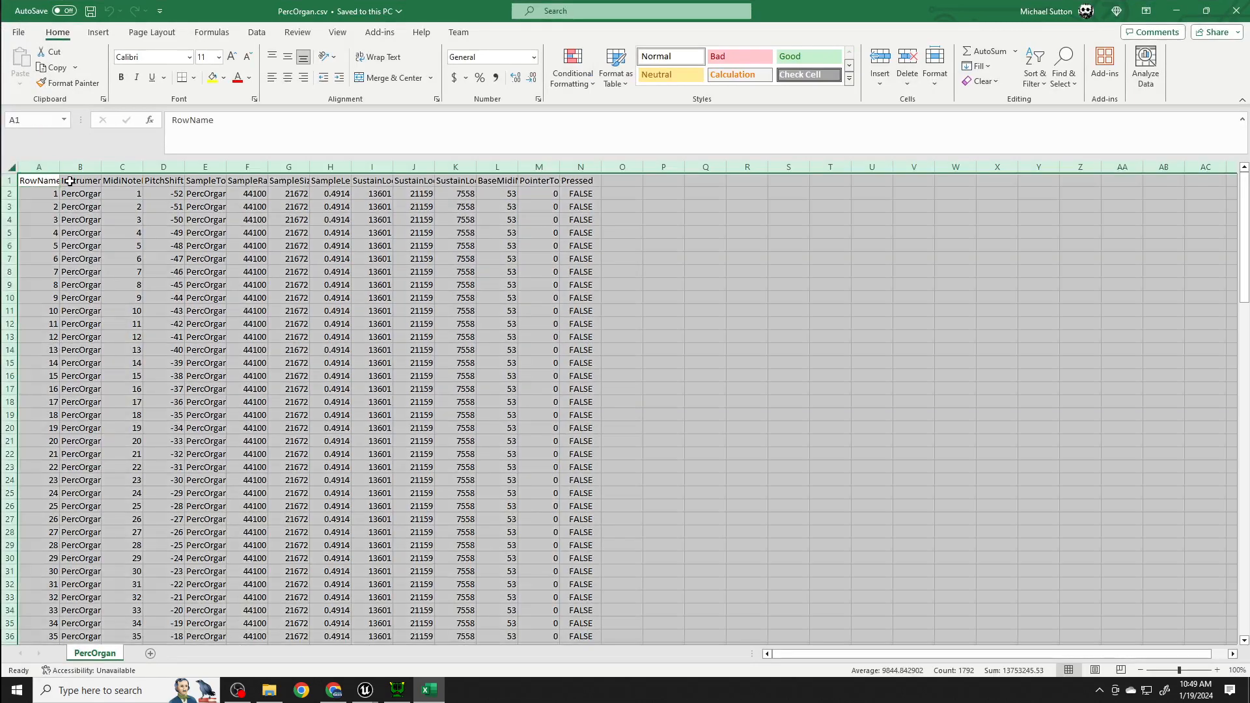
{"action": "double_click", "coordinate": [101, 167]}
{"action": "left_click", "coordinate": [360, 315]}
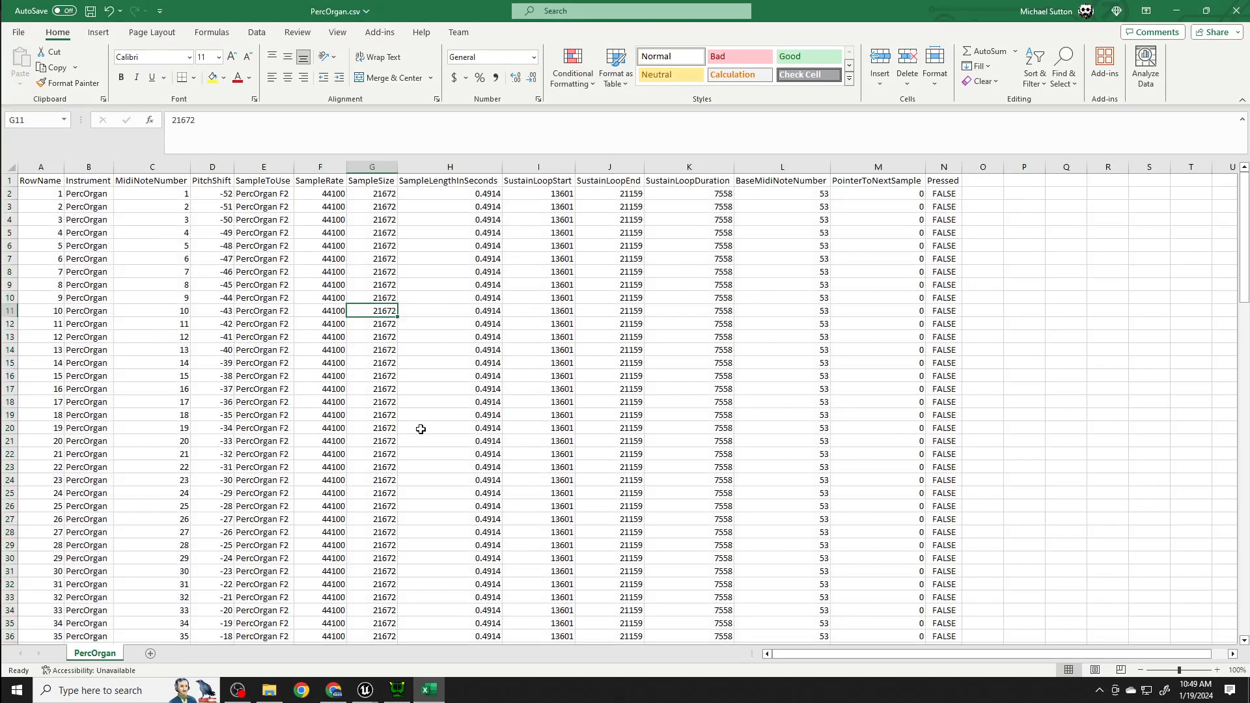
- Review the SustainLoopStart and SustainLoopEnd columns in PercOrgan.csv and look through the rows to the PercOrgan C4 entries
{"action": "scroll", "coordinate": [416, 430], "scroll_direction": "down", "scroll_amount": 5}
{"action": "scroll", "coordinate": [415, 430], "scroll_direction": "up", "scroll_amount": 5}
{"action": "left_click", "coordinate": [558, 178]}
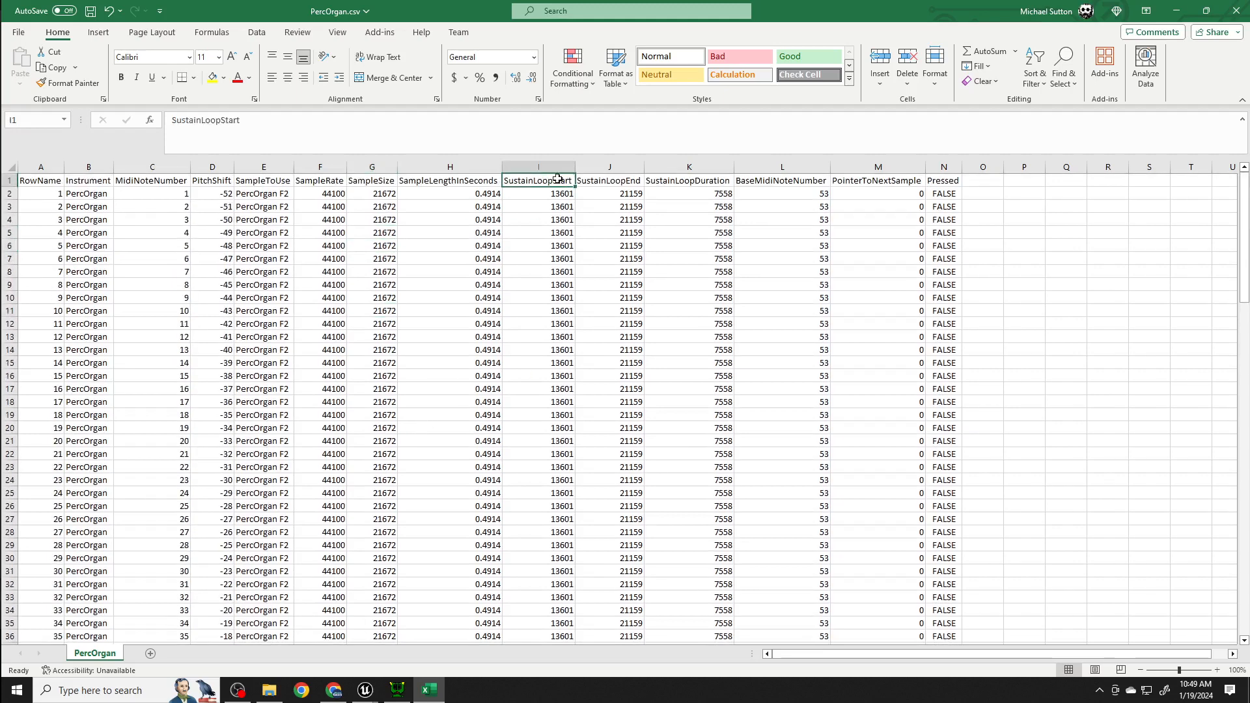
{"action": "left_click", "coordinate": [621, 181]}
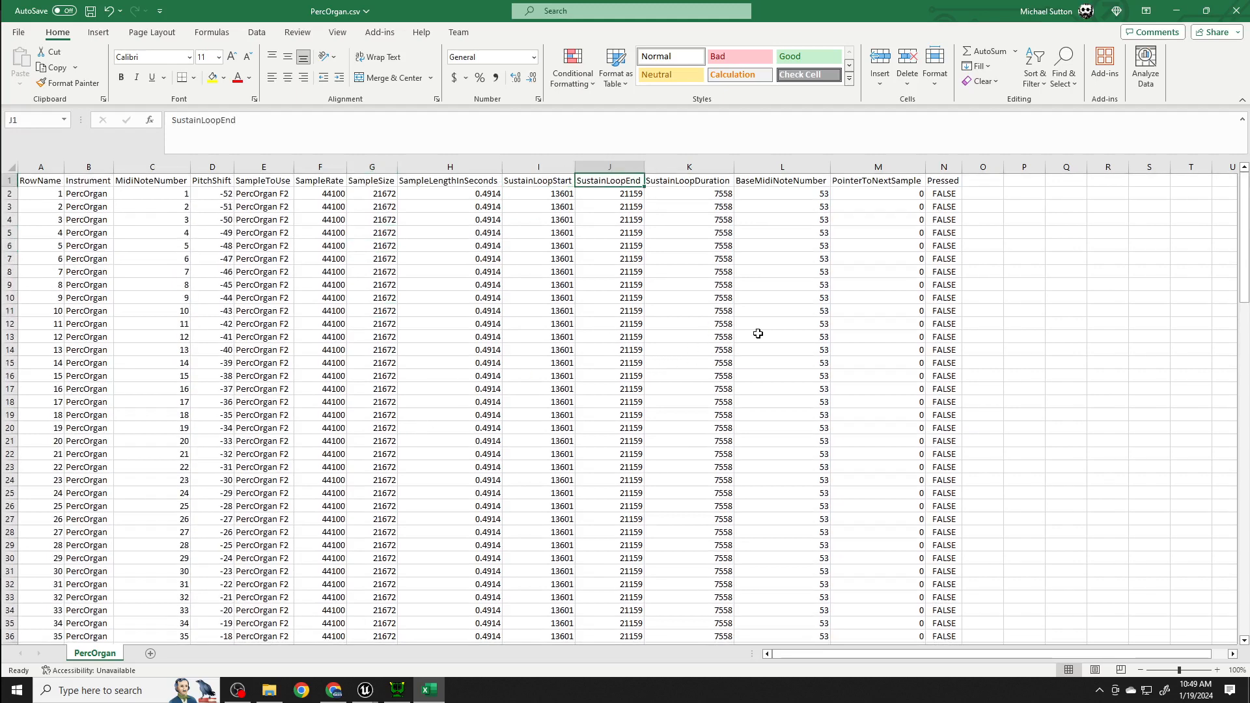
{"action": "scroll", "coordinate": [527, 433], "scroll_direction": "down", "scroll_amount": 10}
{"action": "scroll", "coordinate": [469, 433], "scroll_direction": "down", "scroll_amount": 13}
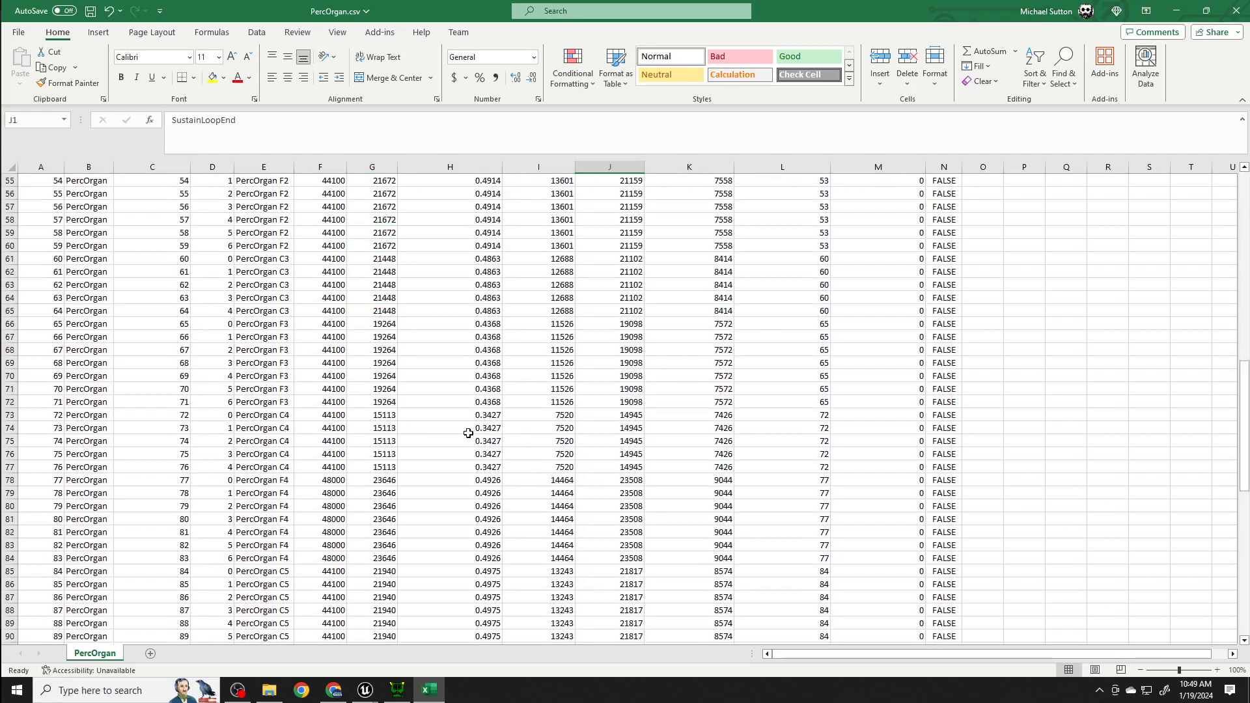
{"action": "scroll", "coordinate": [364, 408], "scroll_direction": "down", "scroll_amount": 1}
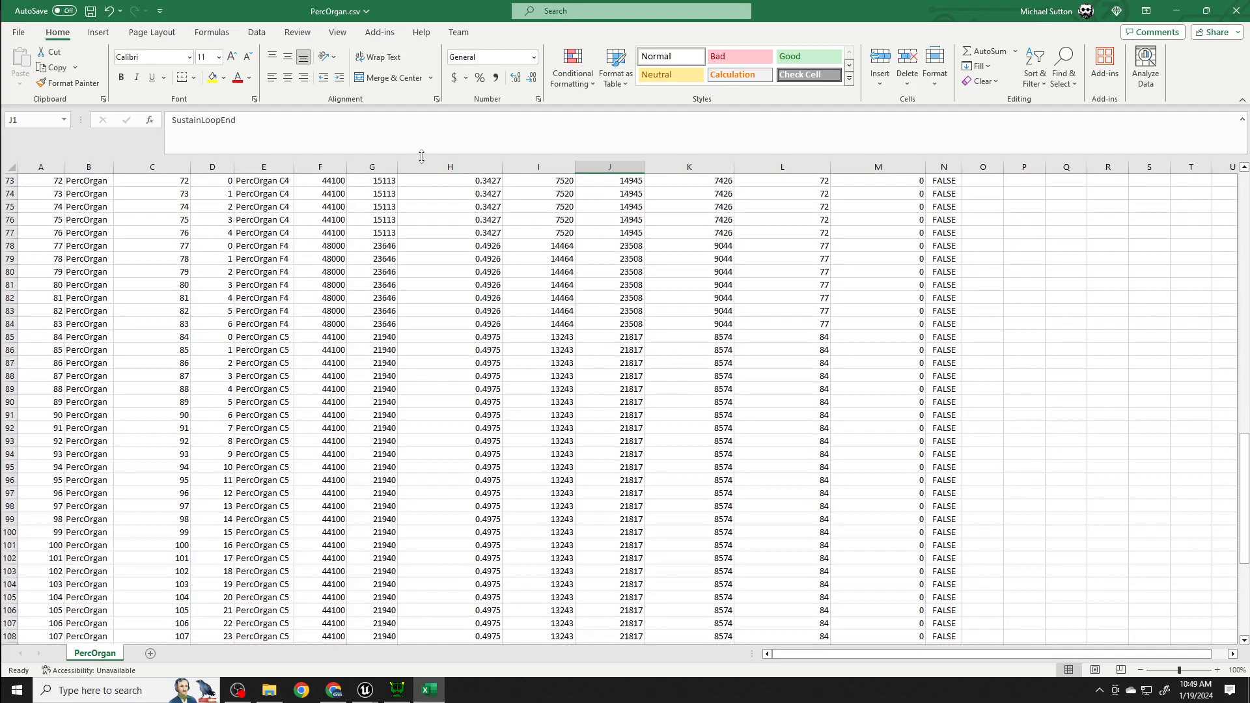
- Switch to Wavosaur, check the start, end and range in PercOrgan C4.wav's loop properties, and close them unedited
{"action": "left_click", "coordinate": [401, 693]}
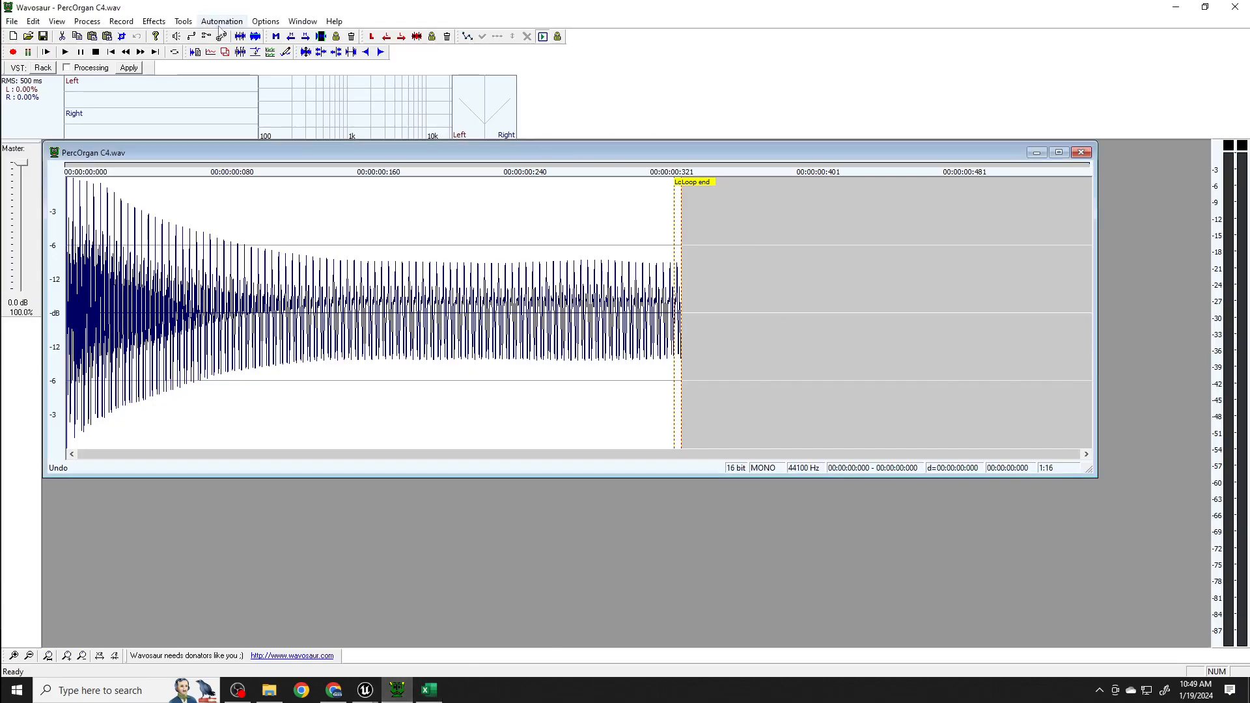
{"action": "left_click", "coordinate": [186, 22]}
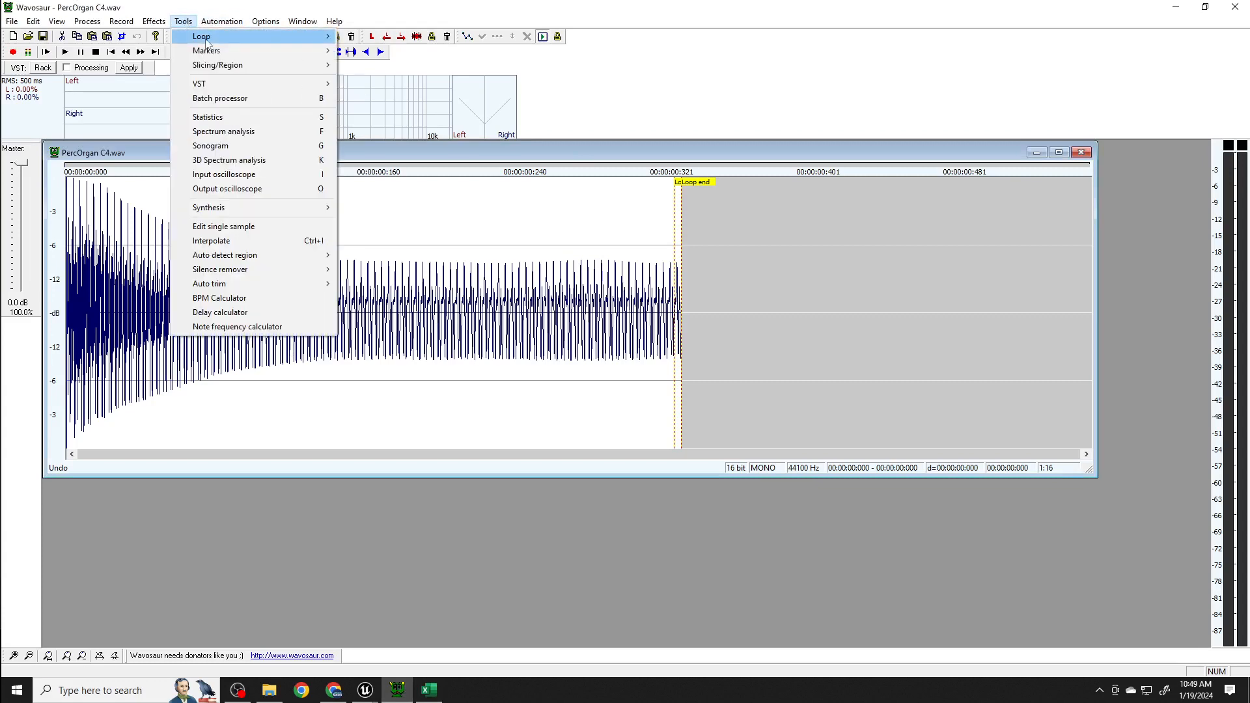
{"action": "mouse_move", "coordinate": [260, 36]}
{"action": "left_click", "coordinate": [375, 134]}
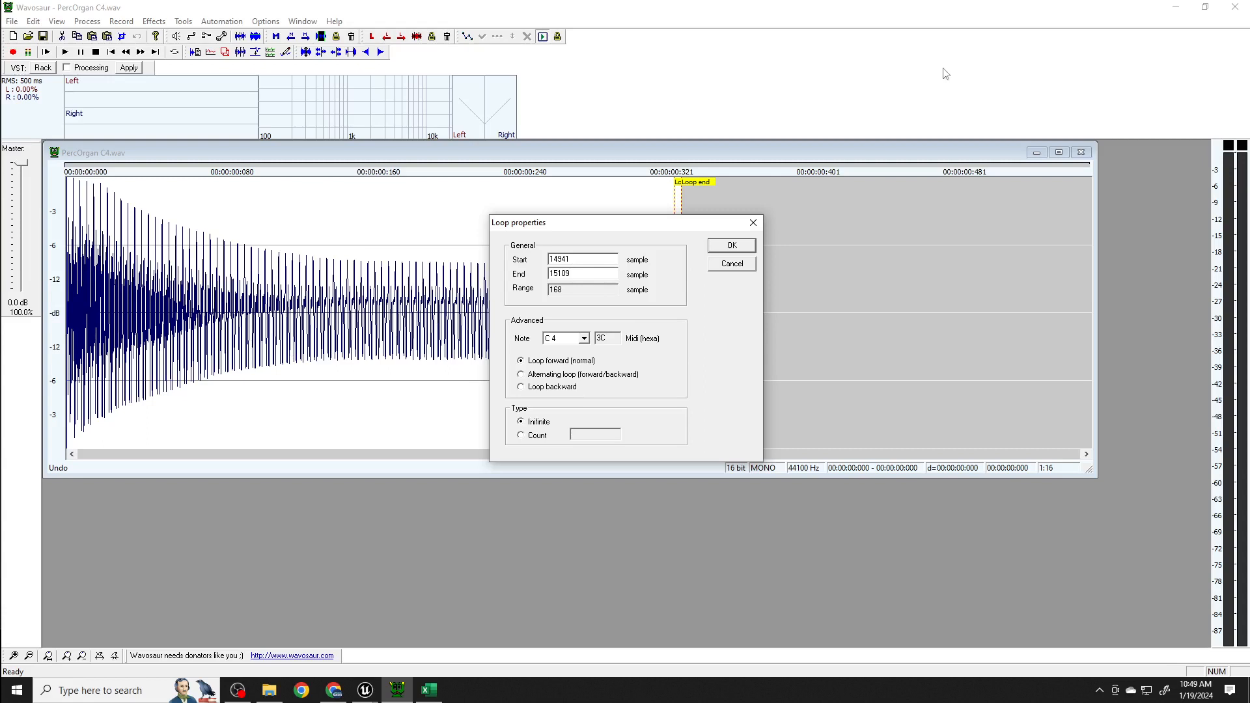
{"action": "left_click", "coordinate": [754, 224]}
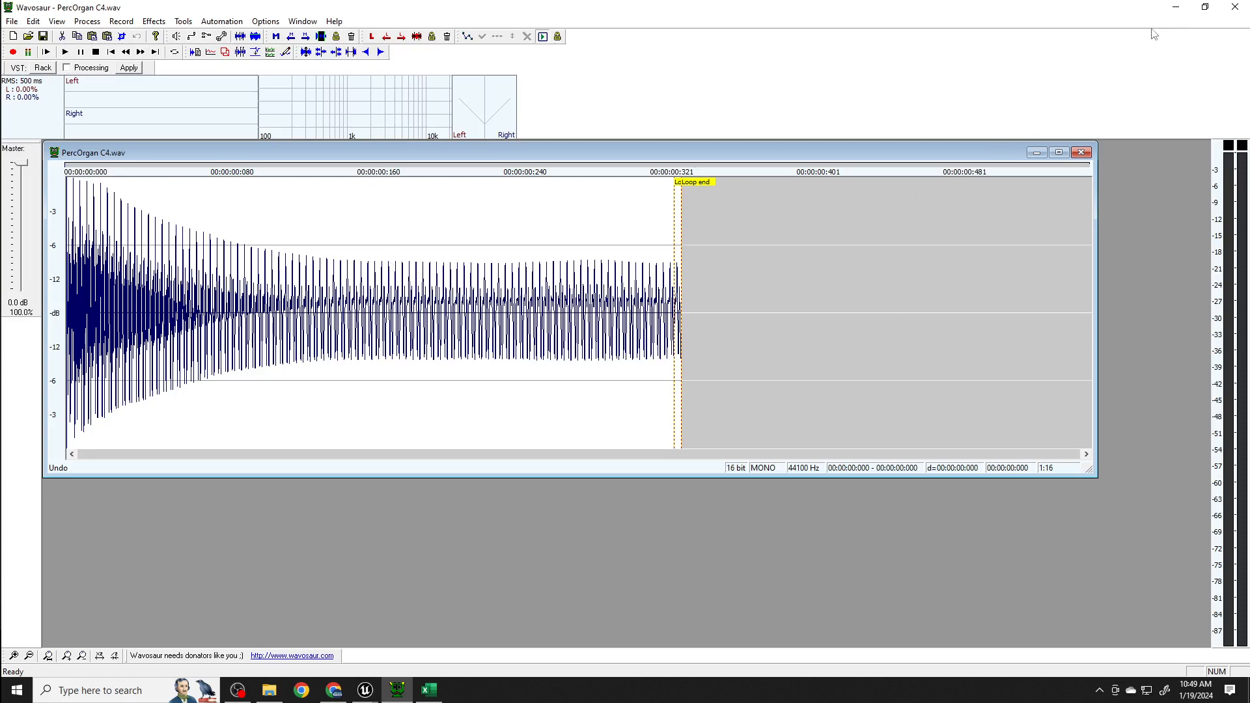
- Return to PercOrgan.csv, check the loop start, end and duration cells in row 73, and minimize the spreadsheet
{"action": "left_click", "coordinate": [1176, 7]}
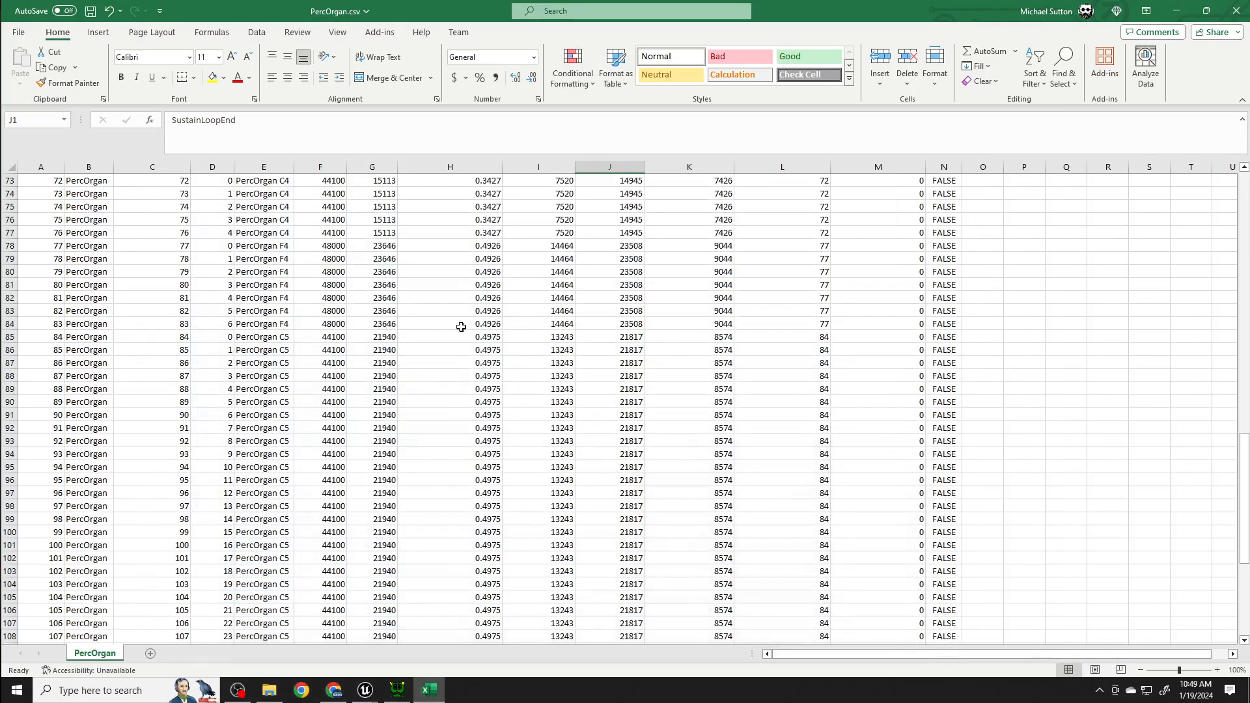
{"action": "left_click", "coordinate": [564, 180]}
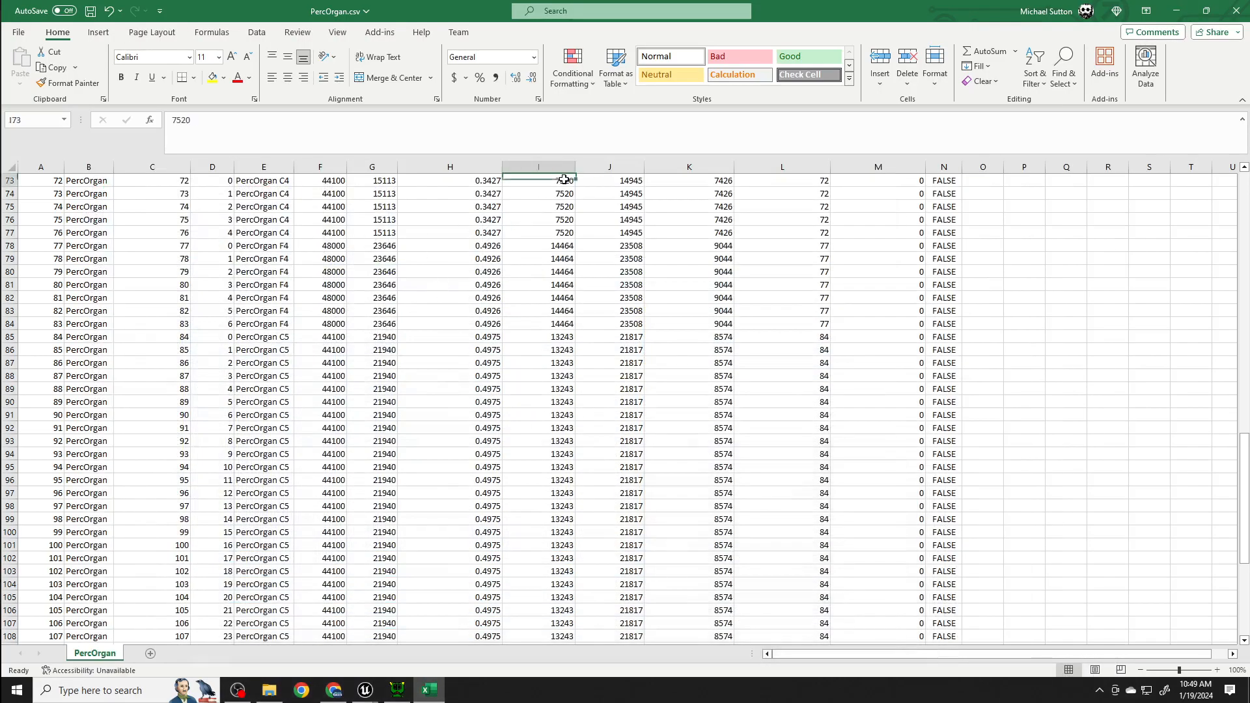
{"action": "left_click", "coordinate": [626, 180]}
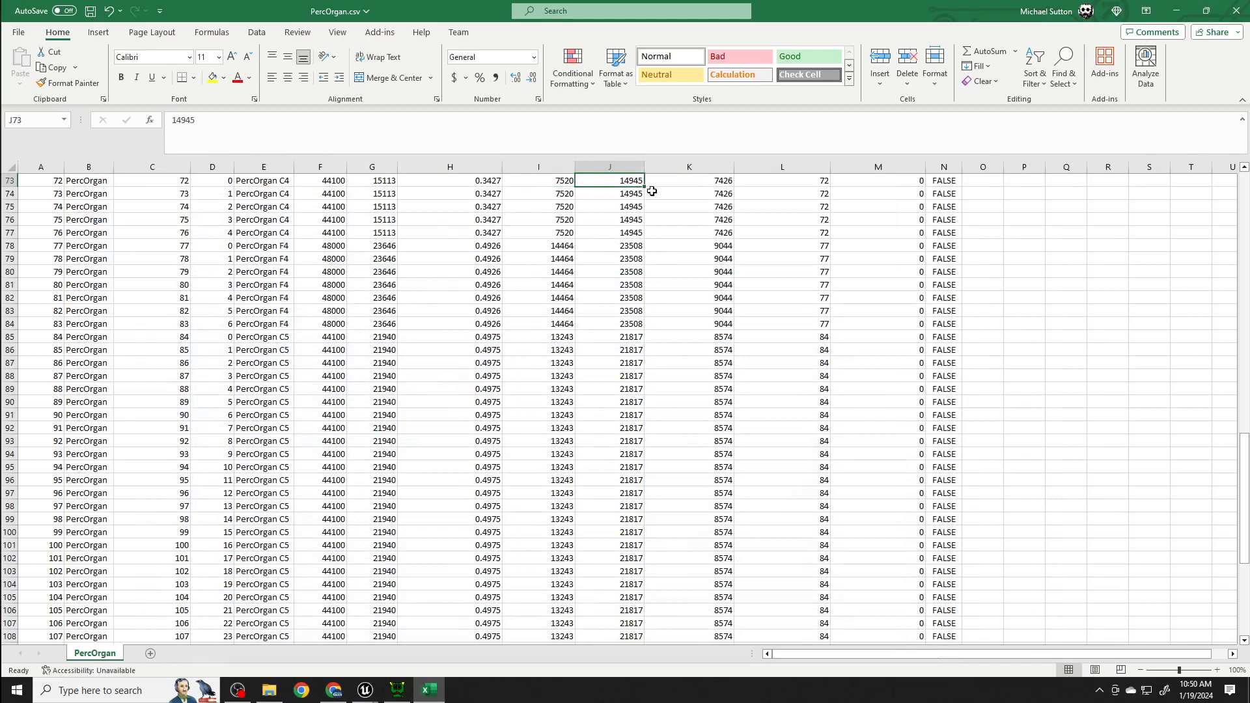
{"action": "left_click", "coordinate": [707, 183]}
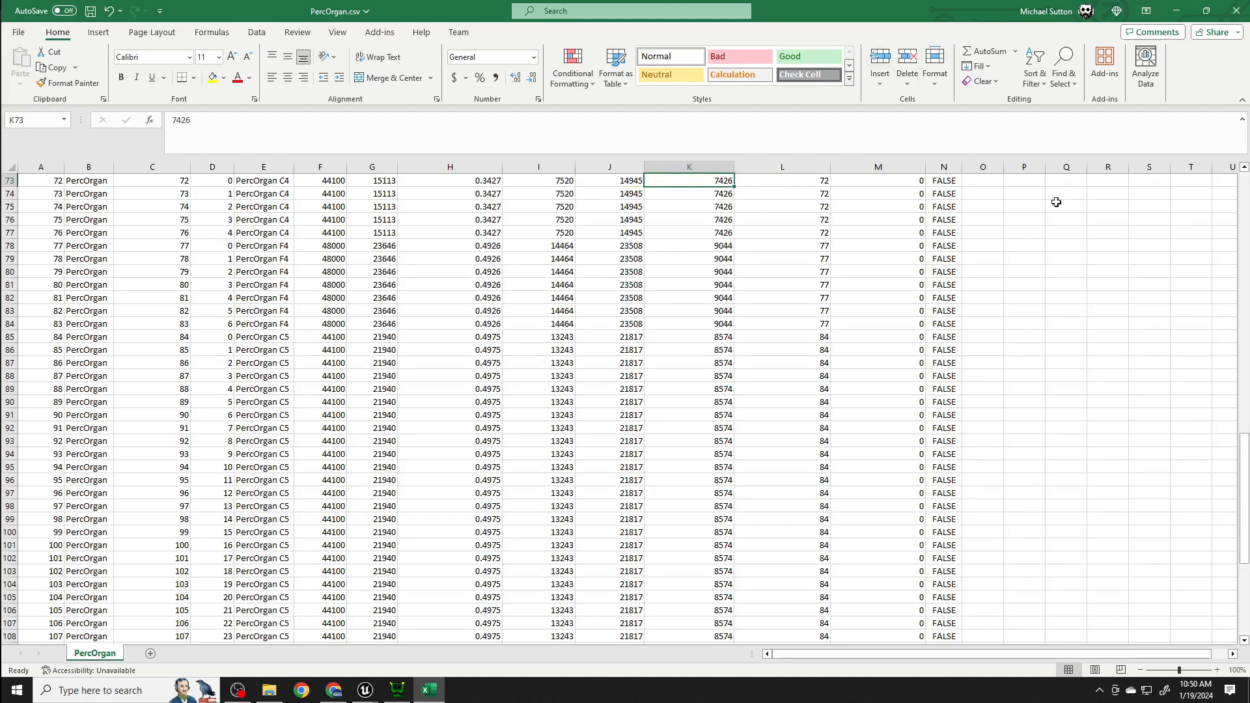
{"action": "left_click", "coordinate": [1176, 16]}
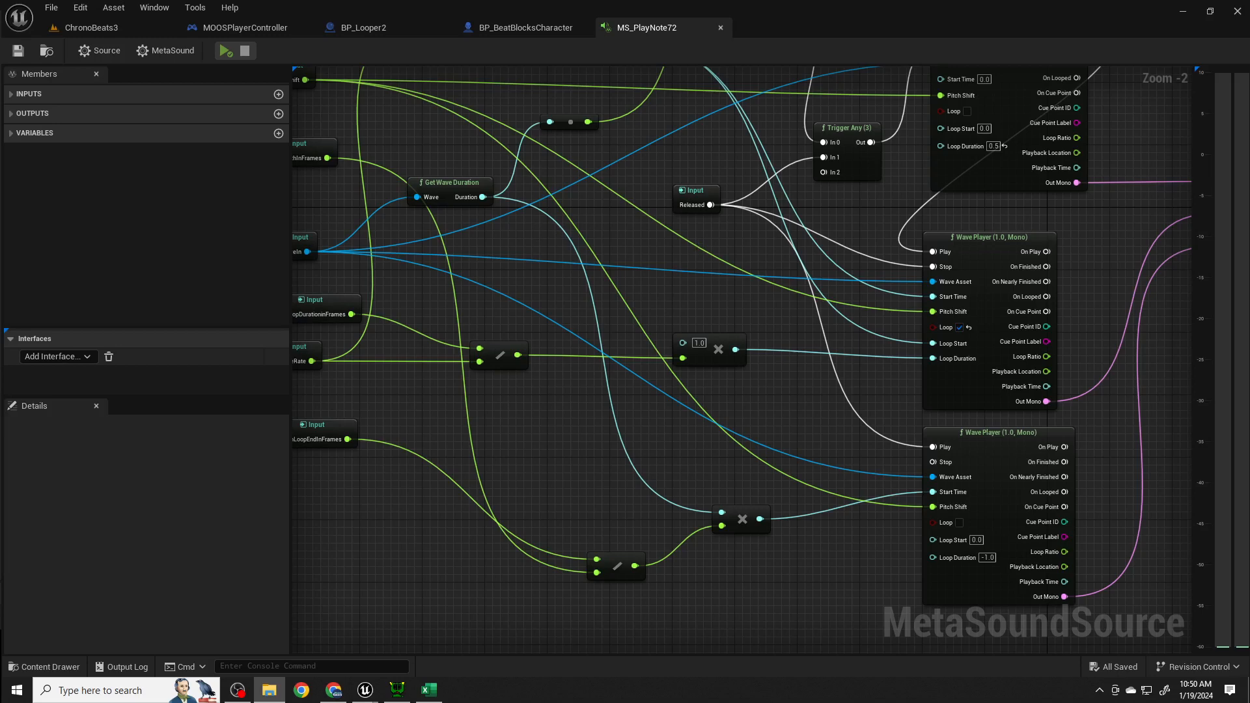
- View the PercOrgan sample files in the midiloop\default folder and return to the MS_PlayNote72 graph
{"action": "left_click_drag", "start_coordinate": [1249, 148], "coordinate": [502, 63]}
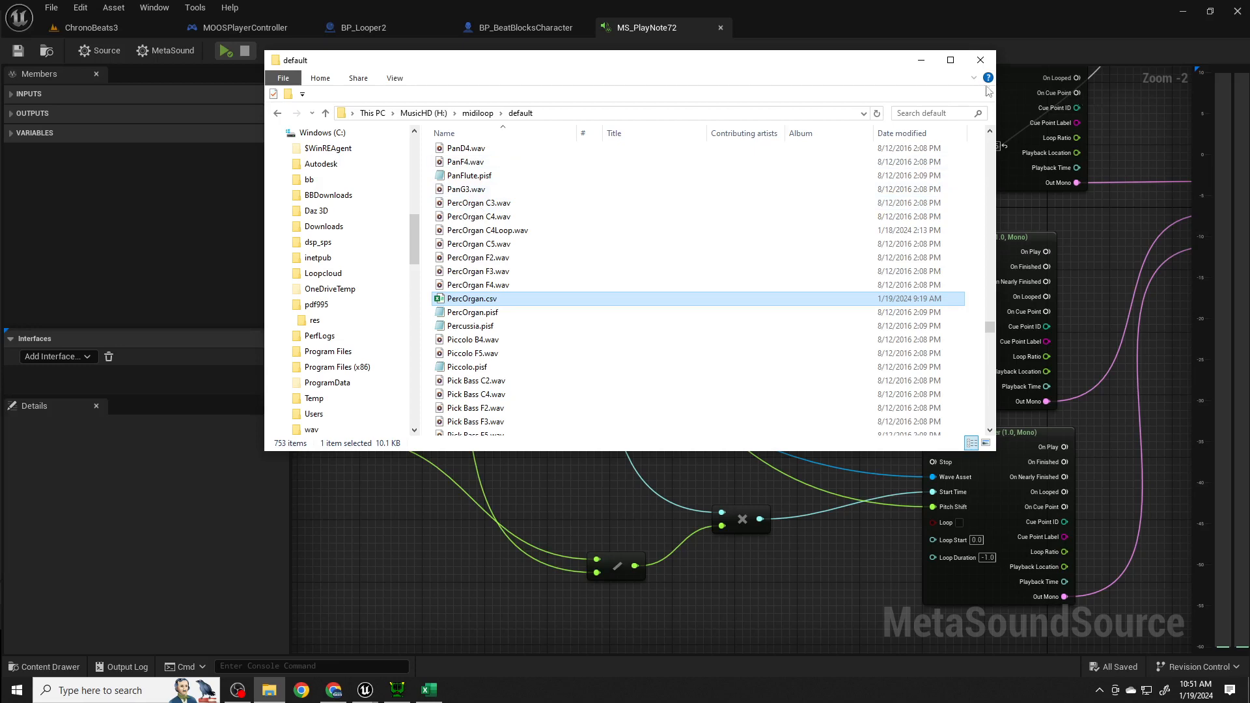
{"action": "left_click", "coordinate": [881, 18]}
{"action": "scroll", "coordinate": [696, 253], "scroll_direction": "down", "scroll_amount": 1}
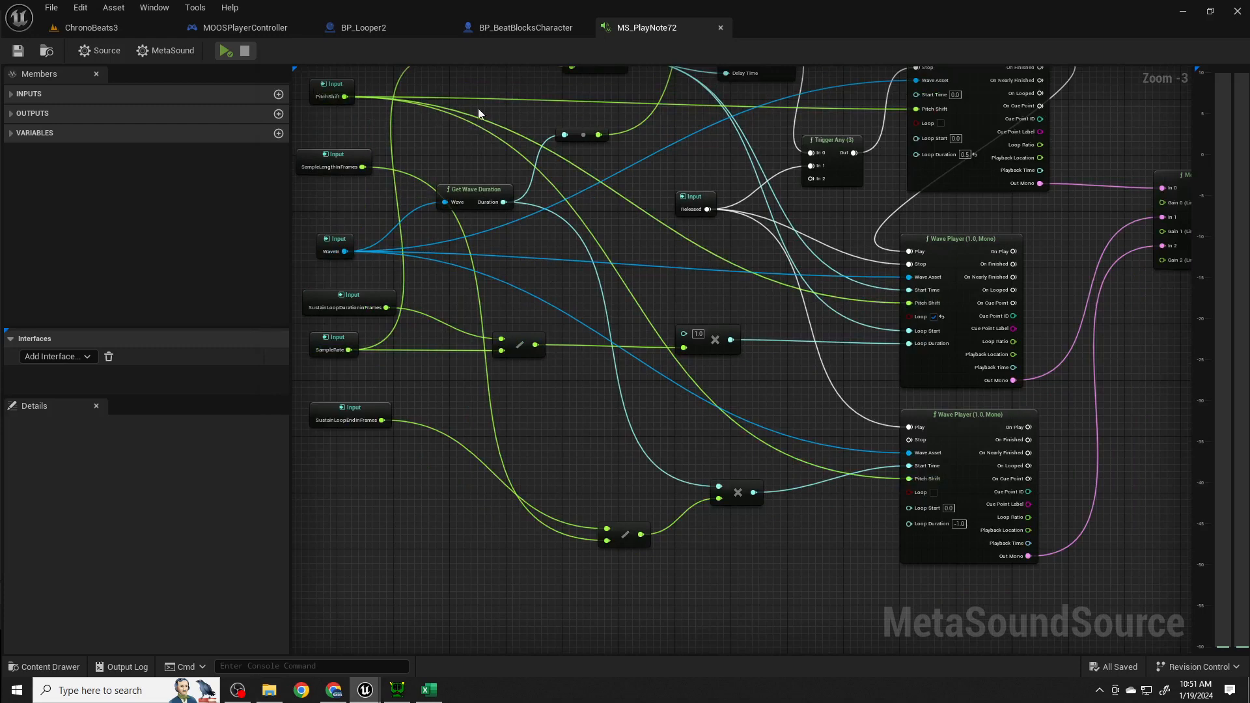
- Go to the MOOSPlayerController blueprint, run the standalone preview and walk the character up to the virtual MIDI keyboard
{"action": "left_click", "coordinate": [264, 28]}
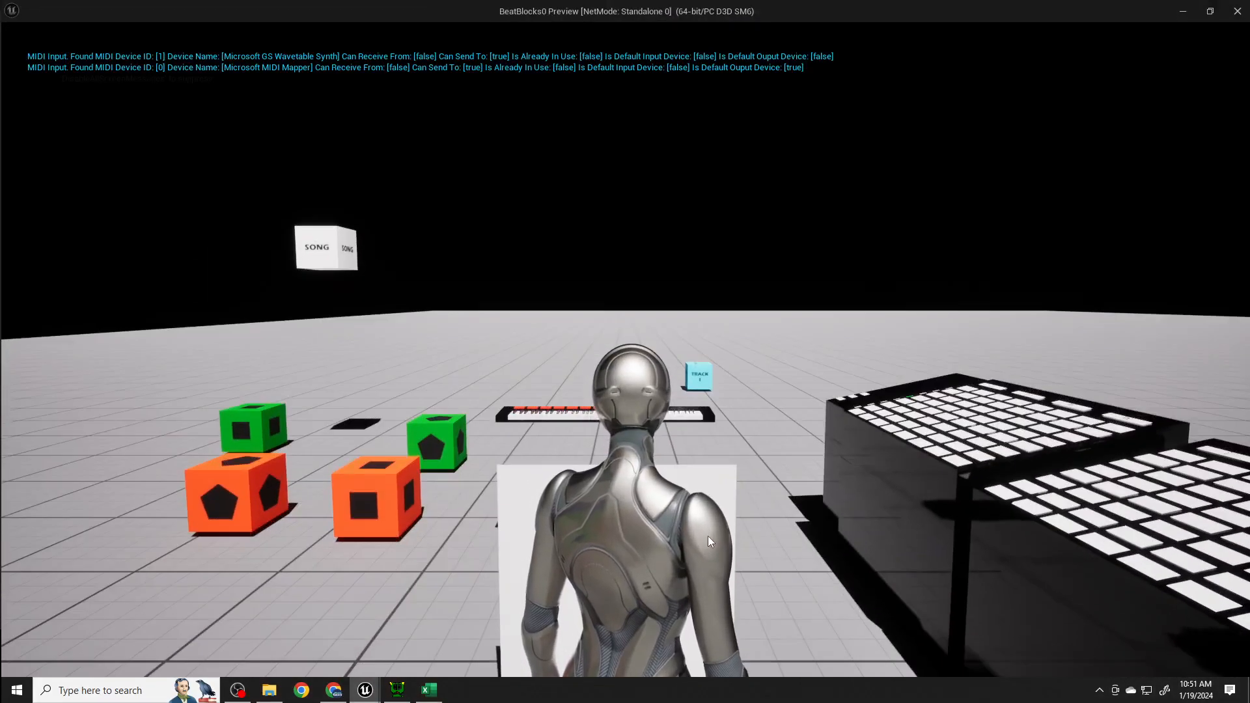
{"action": "key", "text": "w"}
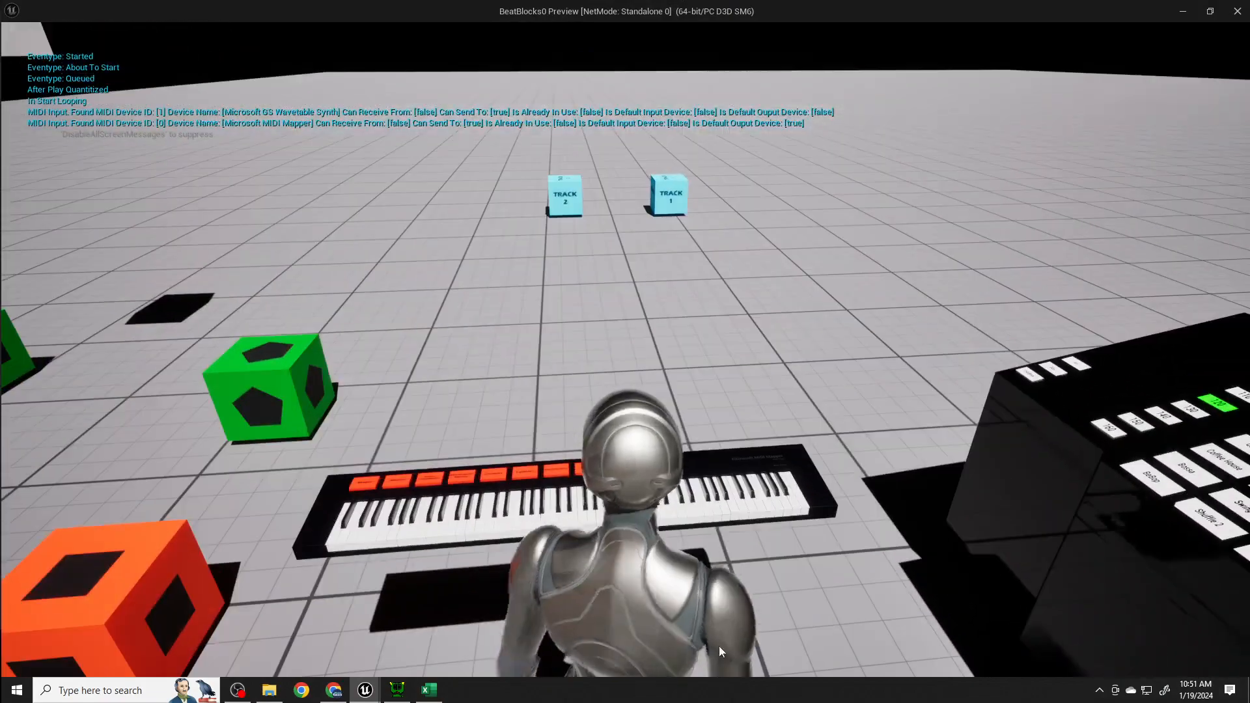
{"action": "left_click_drag", "start_coordinate": [573, 600], "coordinate": [226, 616]}
{"action": "key", "text": "w"}
{"action": "key", "text": "w"}
{"action": "key", "text": "w"}
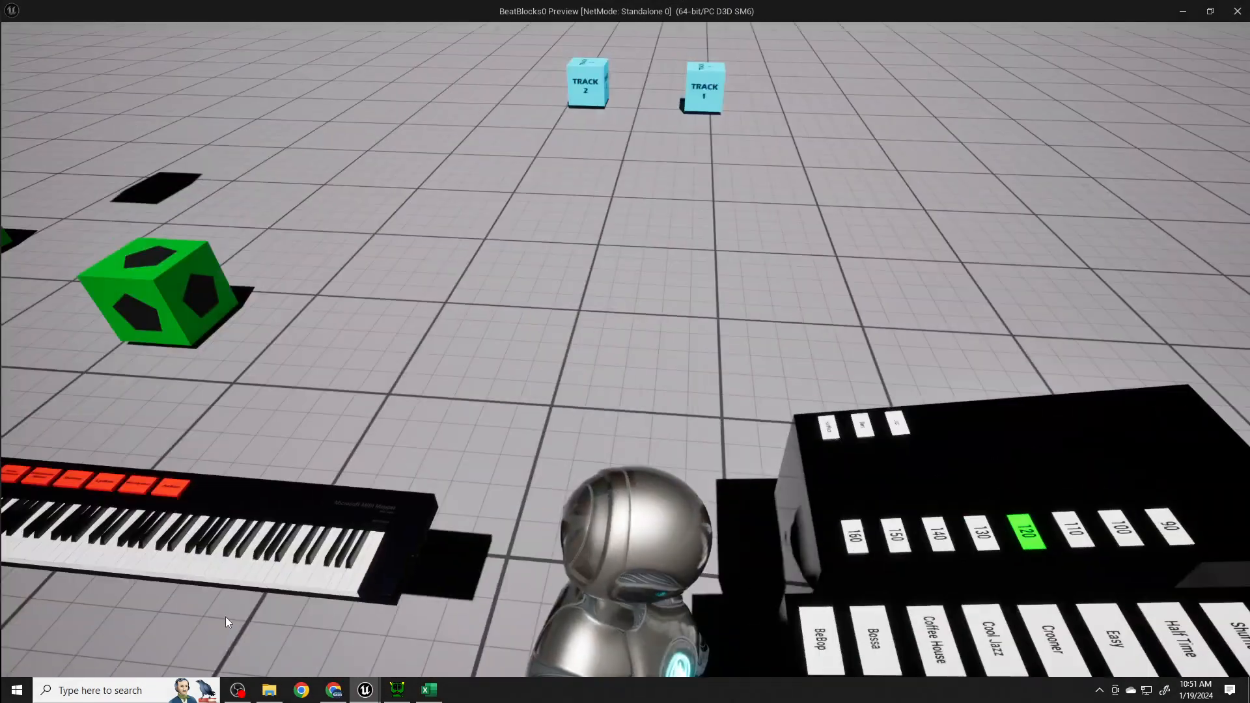
{"action": "left_click_drag", "start_coordinate": [193, 553], "coordinate": [2, 510]}
{"action": "key", "text": "w"}
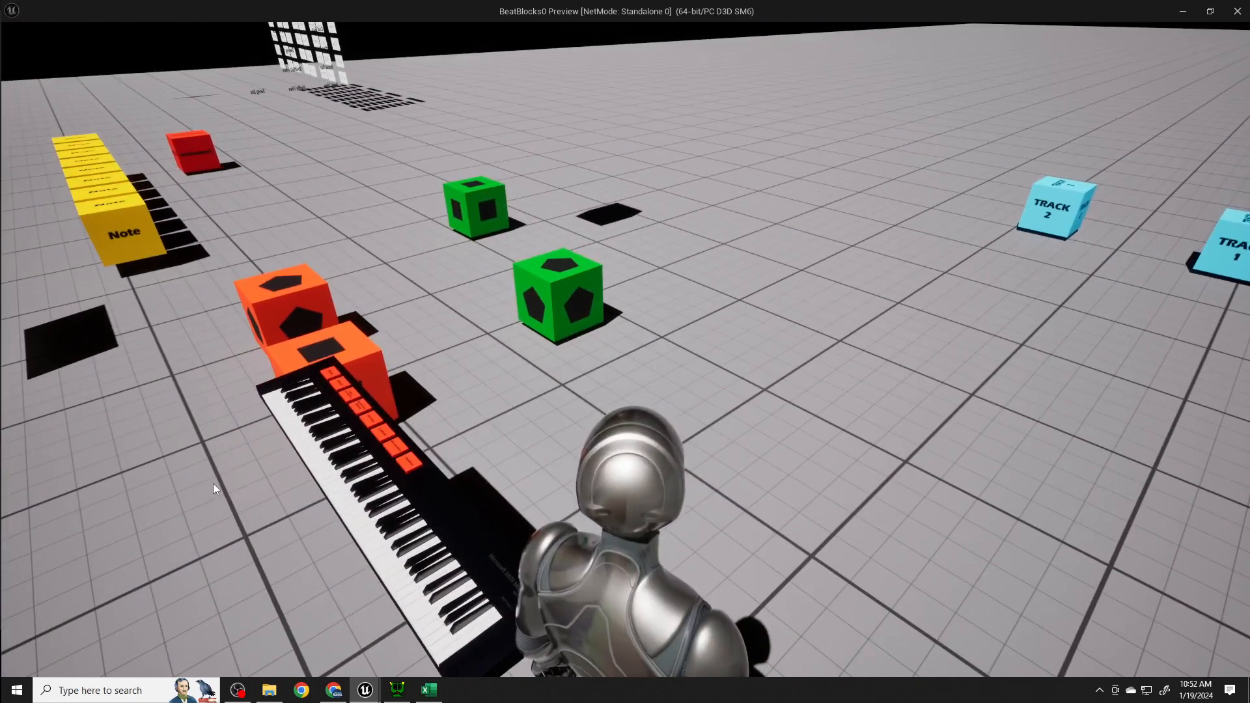
{"action": "left_click_drag", "start_coordinate": [544, 431], "coordinate": [489, 564]}
{"action": "key", "text": "w"}
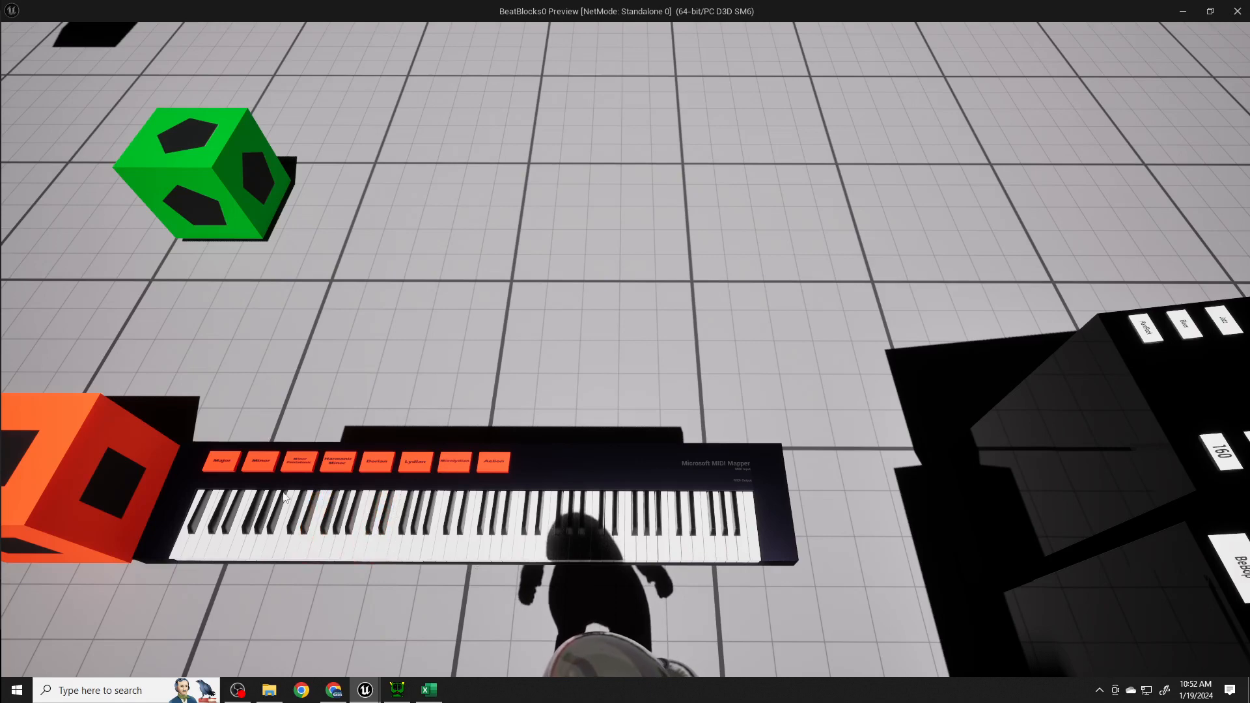
- Trigger the third orange scale button on the virtual MIDI keyboard and end the preview
{"action": "left_click", "coordinate": [297, 463]}
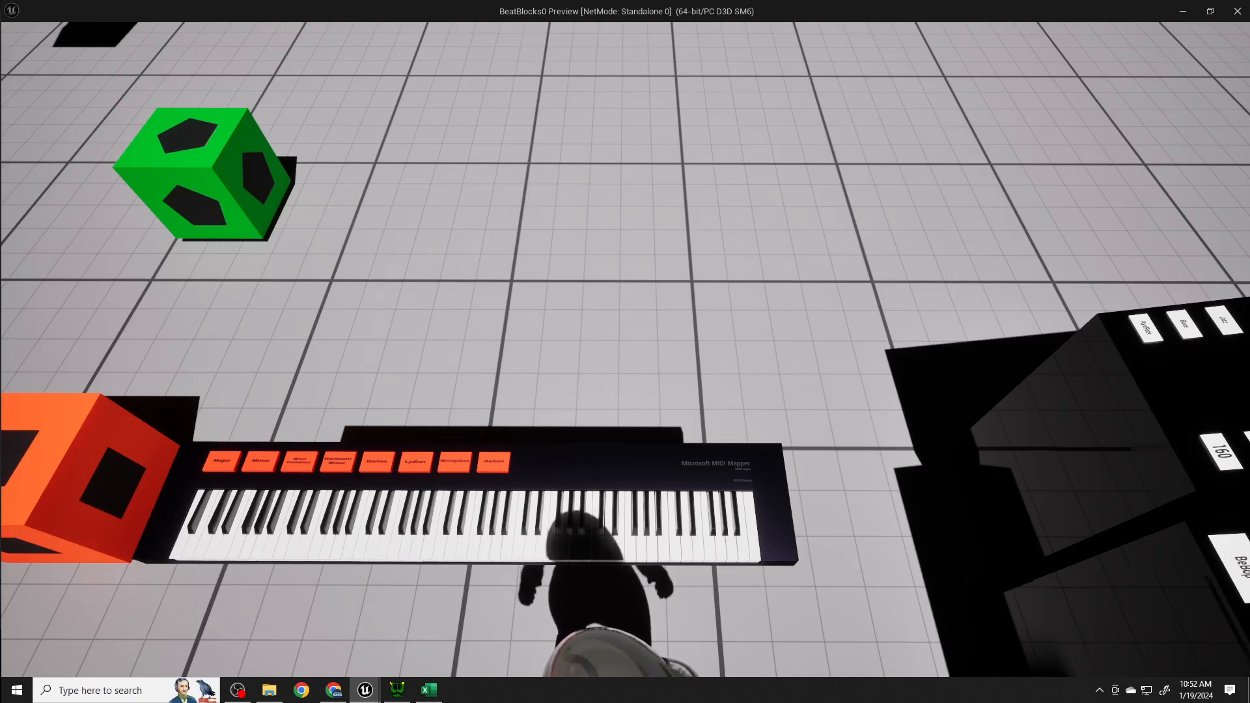
{"action": "key", "text": "Escape"}
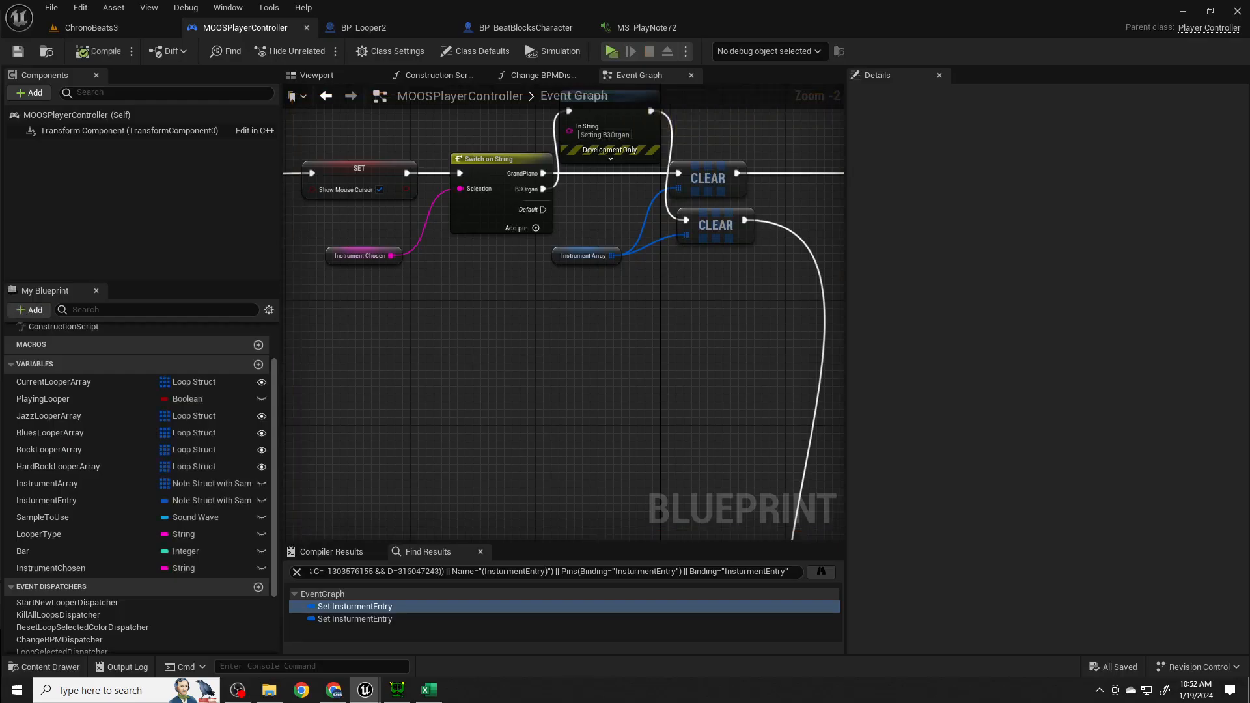